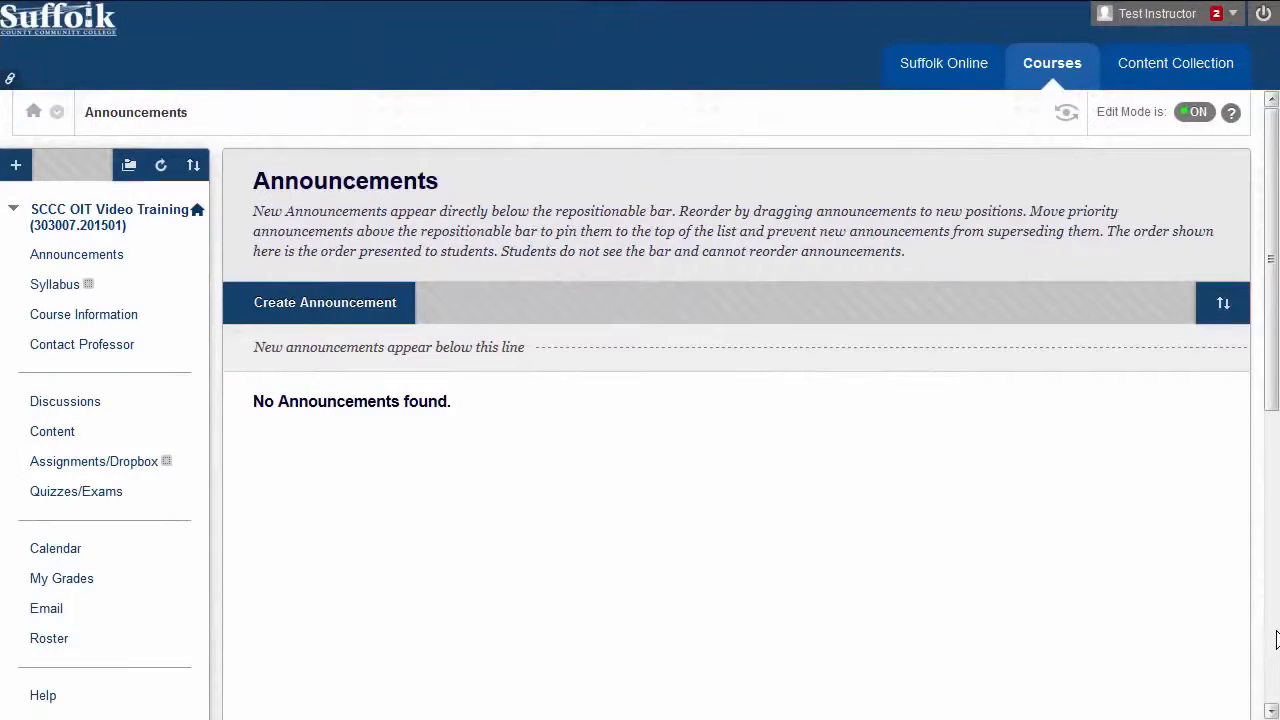
- Open the course's Full Grade Center and collapse the course menu to widen the grade grid
{"action": "left_click", "coordinate": [1273, 640]}
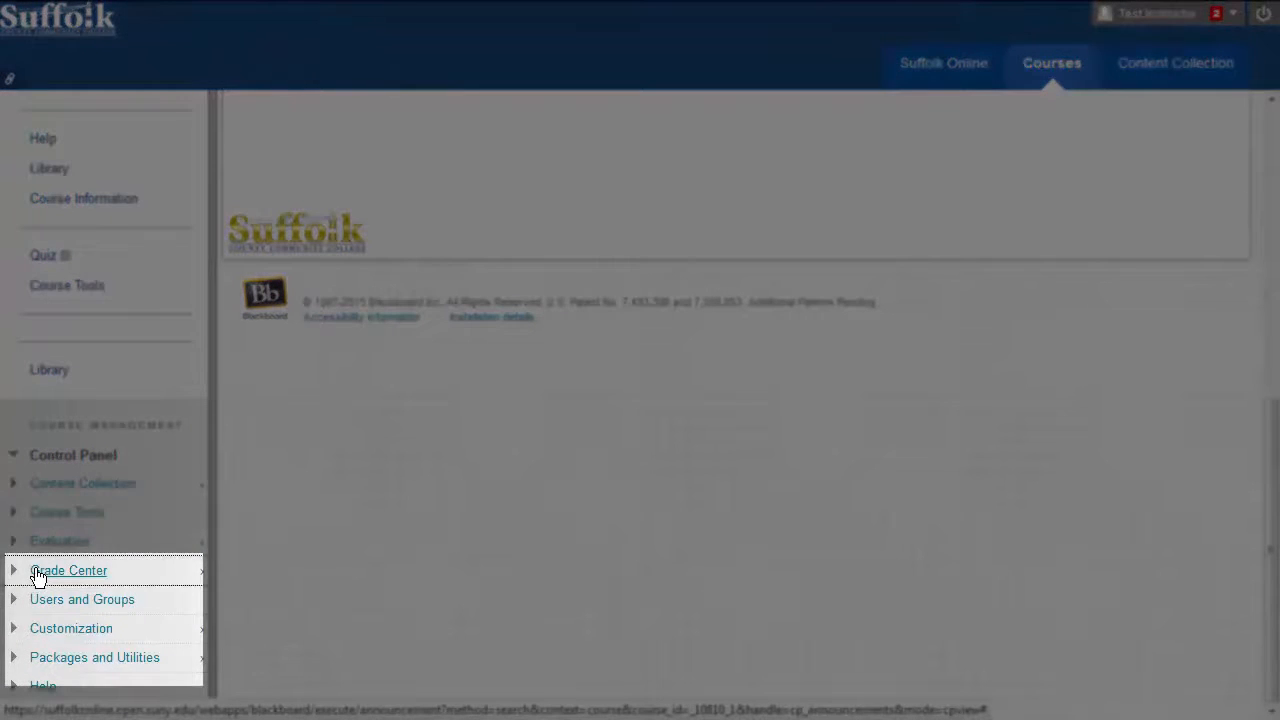
{"action": "left_click", "coordinate": [38, 574]}
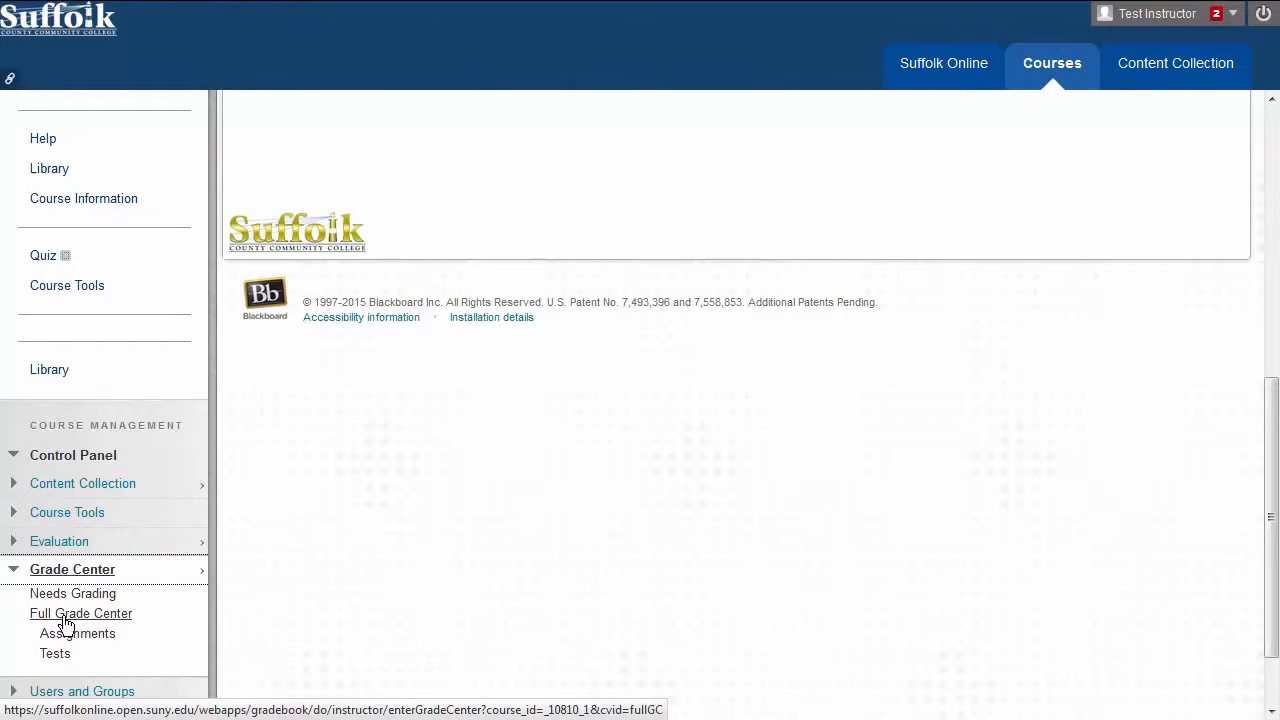
{"action": "left_click", "coordinate": [65, 617]}
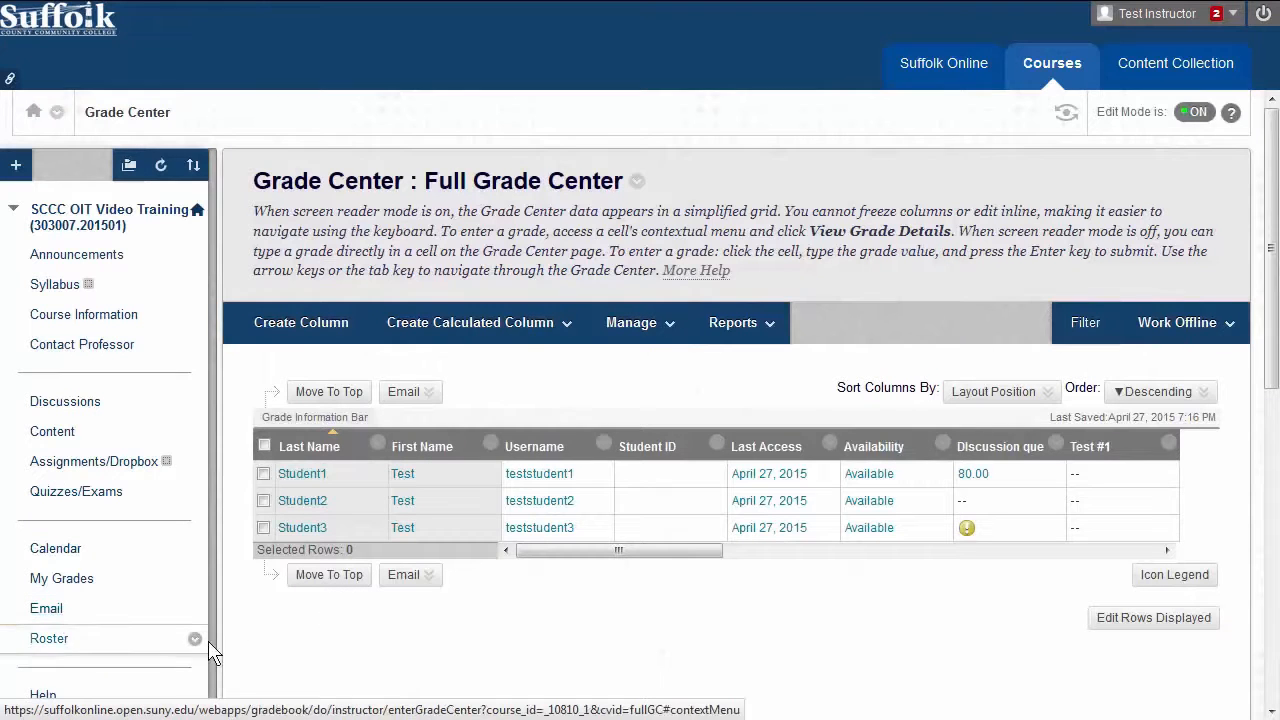
{"action": "mouse_move", "coordinate": [211, 651]}
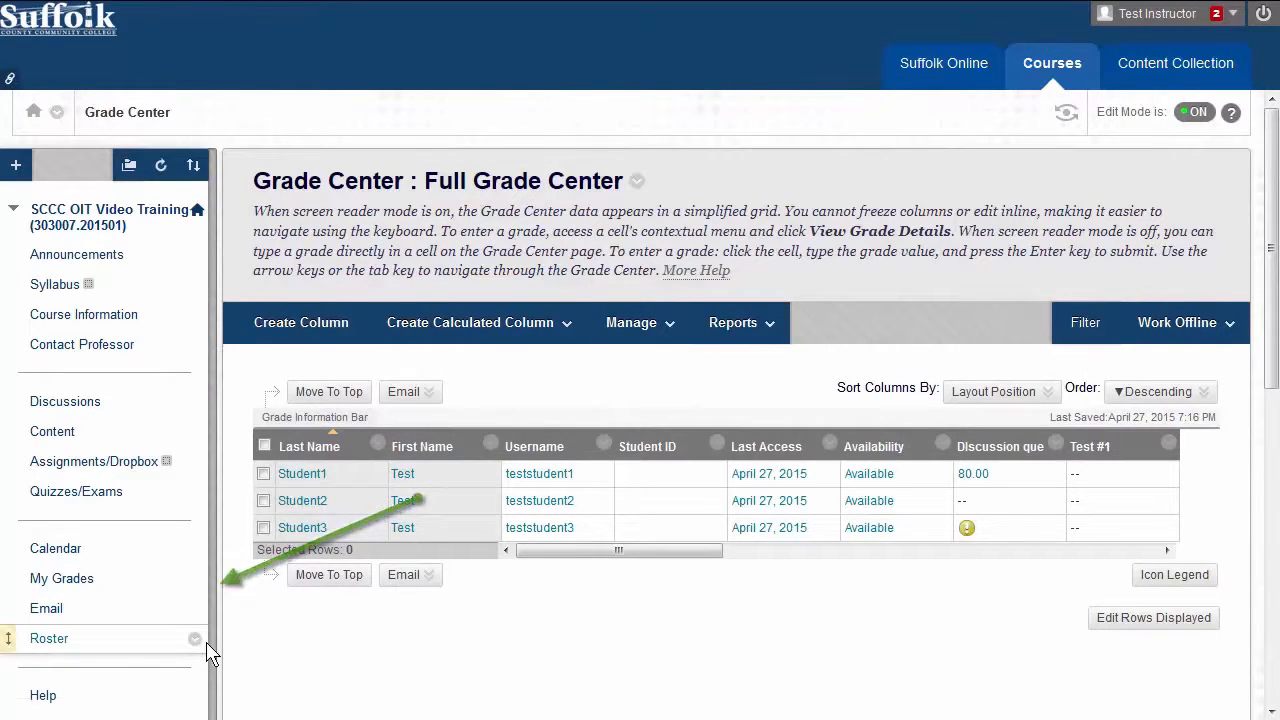
{"action": "left_click", "coordinate": [211, 651]}
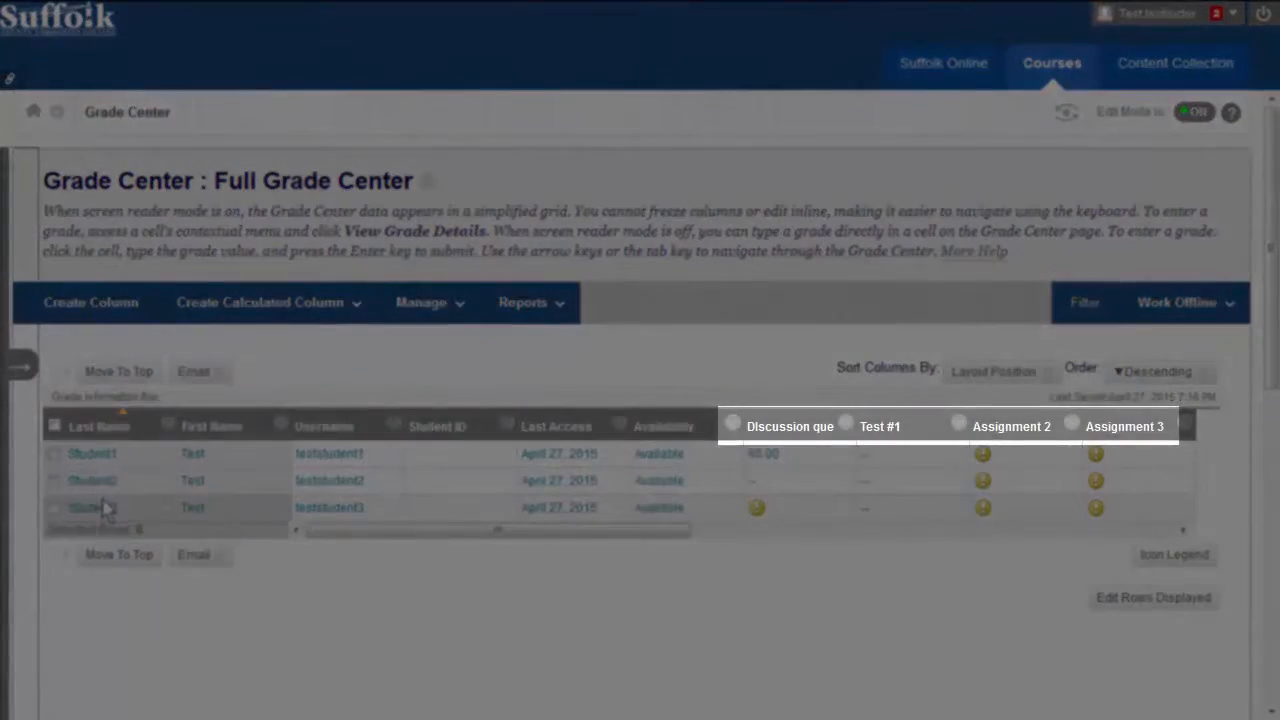
- Look through the grade columns and view the minimum rows displayed setting without changing it
{"action": "left_click_drag", "start_coordinate": [523, 532], "coordinate": [694, 551]}
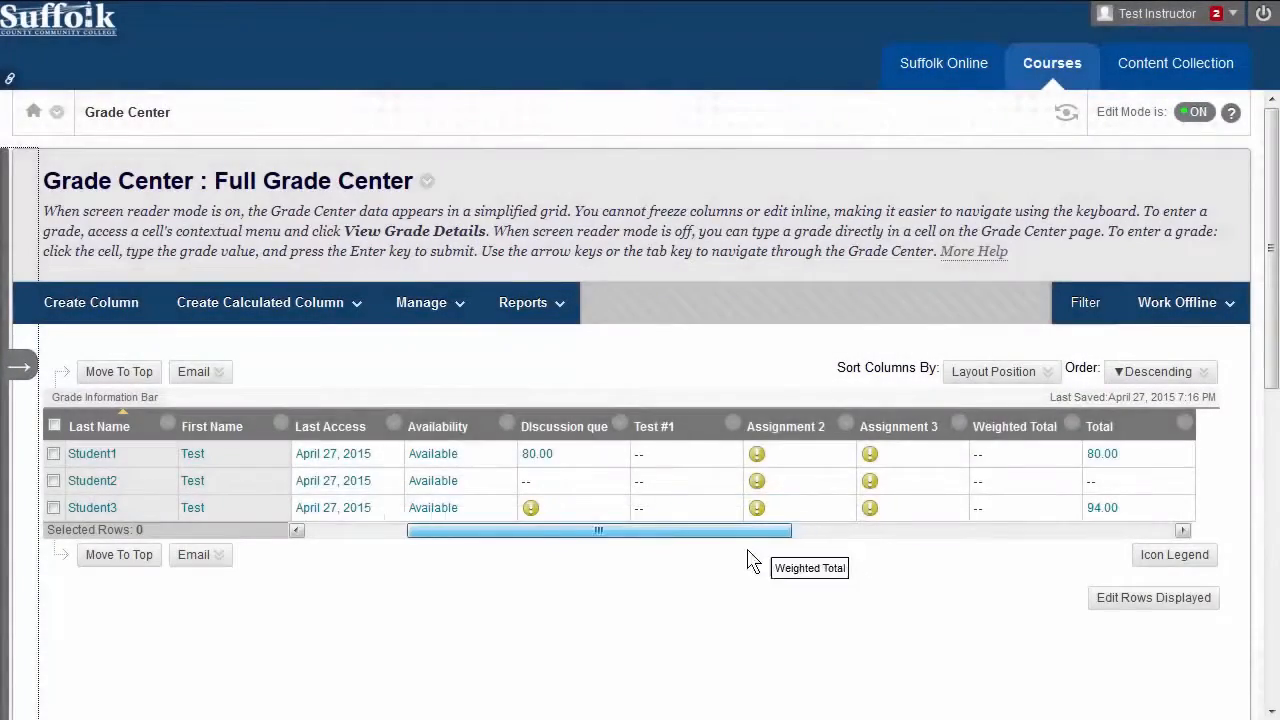
{"action": "left_click_drag", "start_coordinate": [753, 531], "coordinate": [628, 531]}
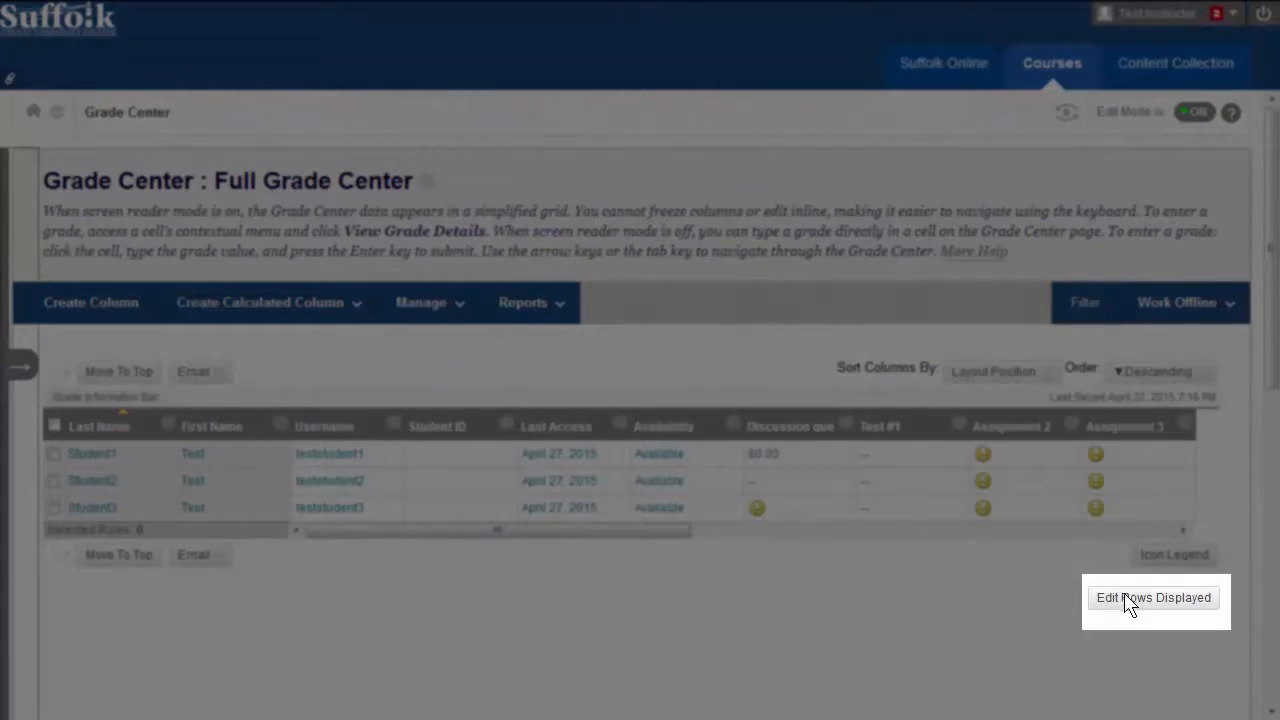
{"action": "left_click", "coordinate": [1143, 600]}
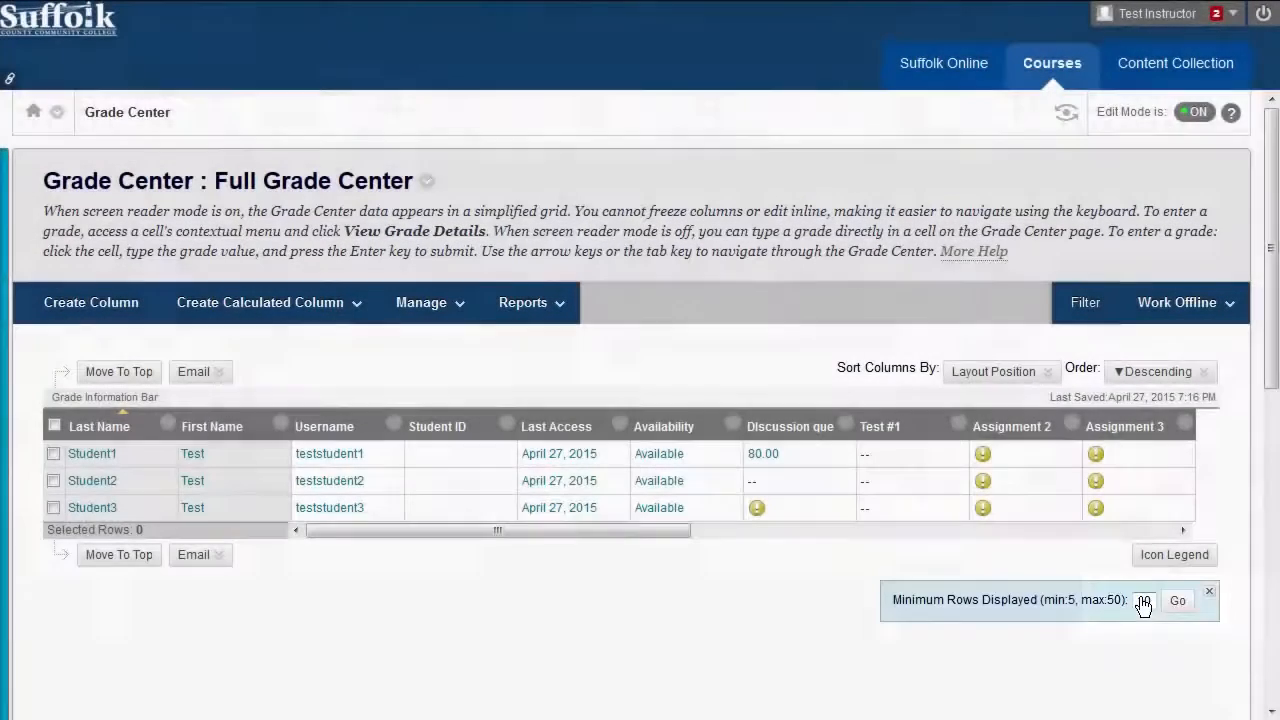
{"action": "left_click", "coordinate": [1209, 593]}
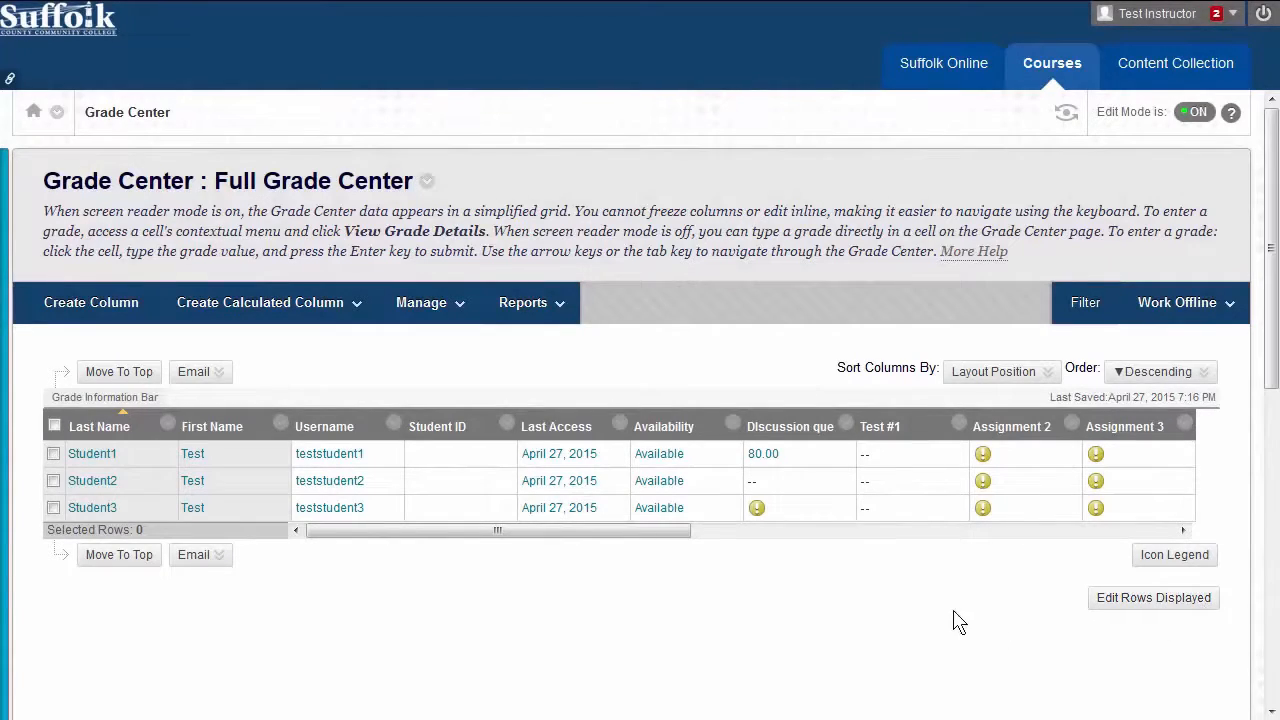
- Start a grade column named Class Participation with Default SCCC Ltr as primary display and Score as secondary display
{"action": "mouse_move", "coordinate": [1012, 432]}
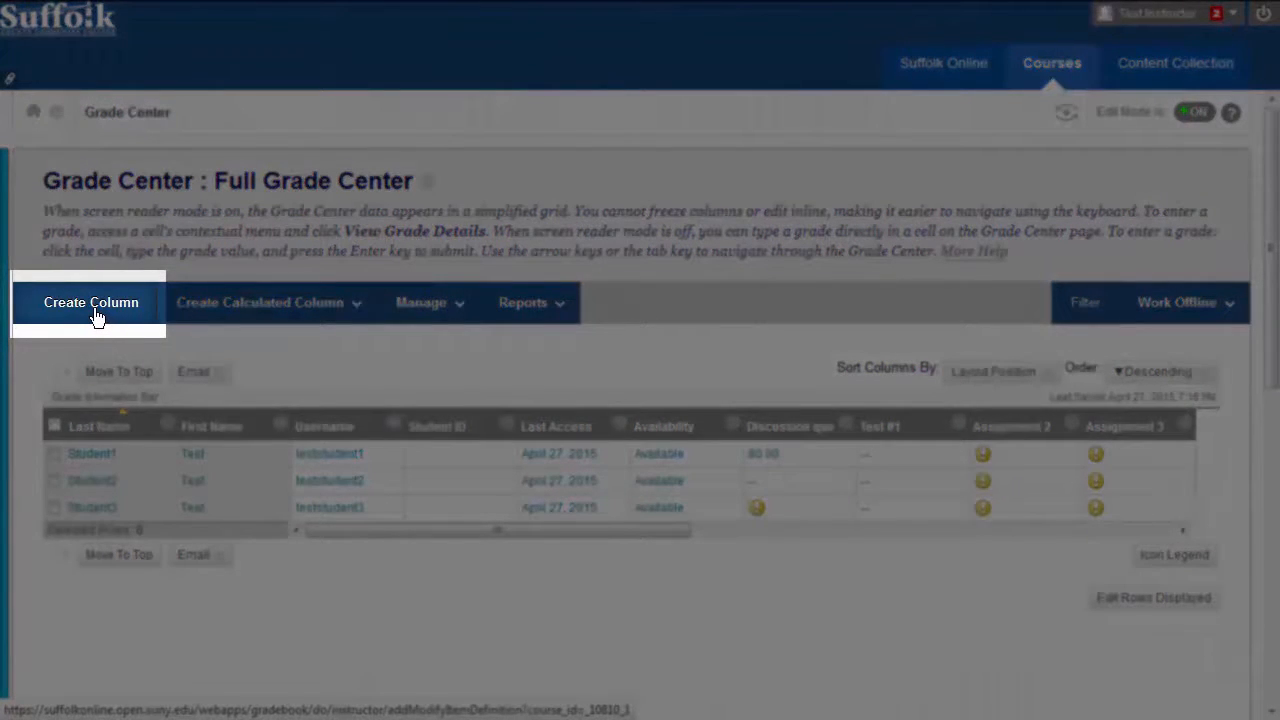
{"action": "left_click", "coordinate": [97, 317]}
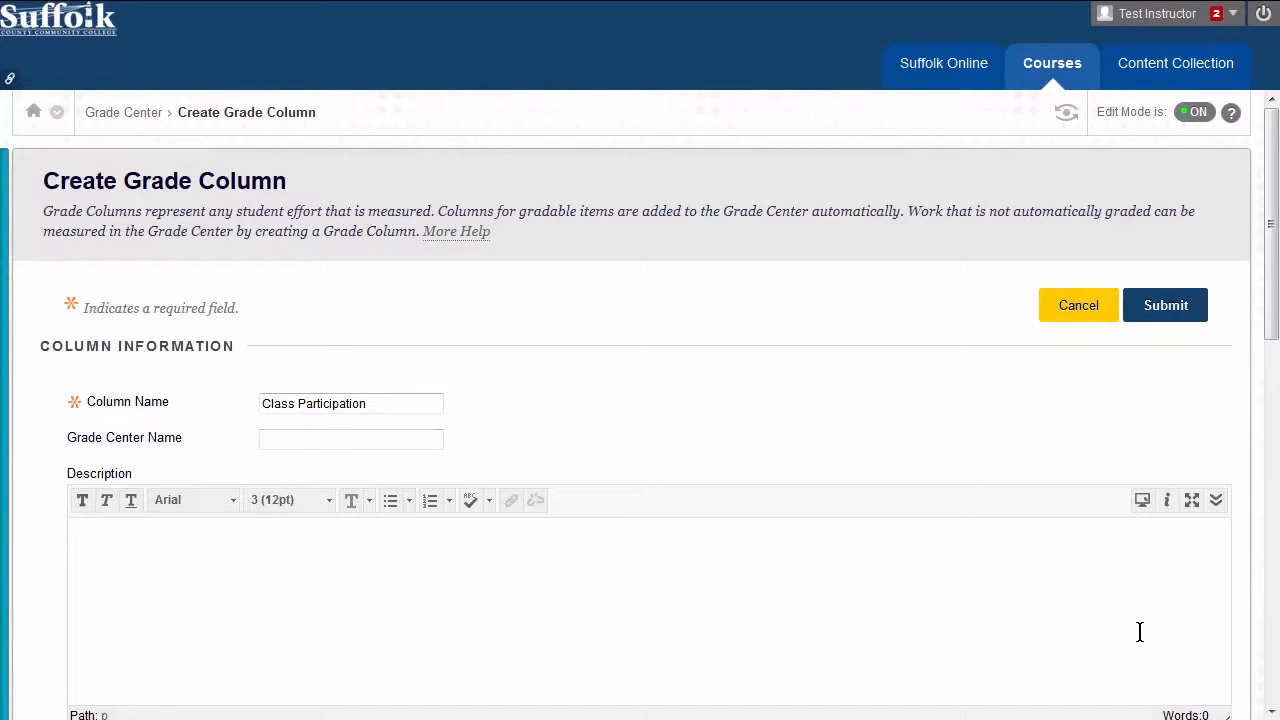
{"action": "left_click", "coordinate": [1275, 665]}
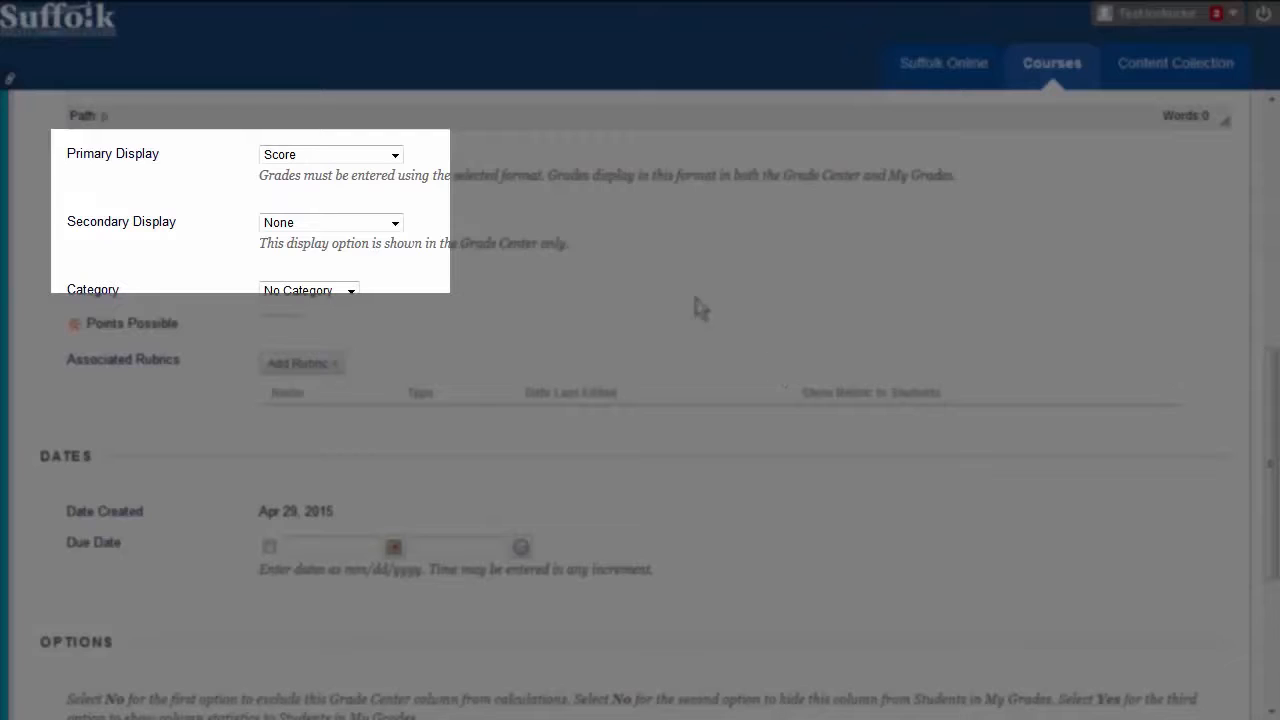
{"action": "left_click", "coordinate": [395, 157]}
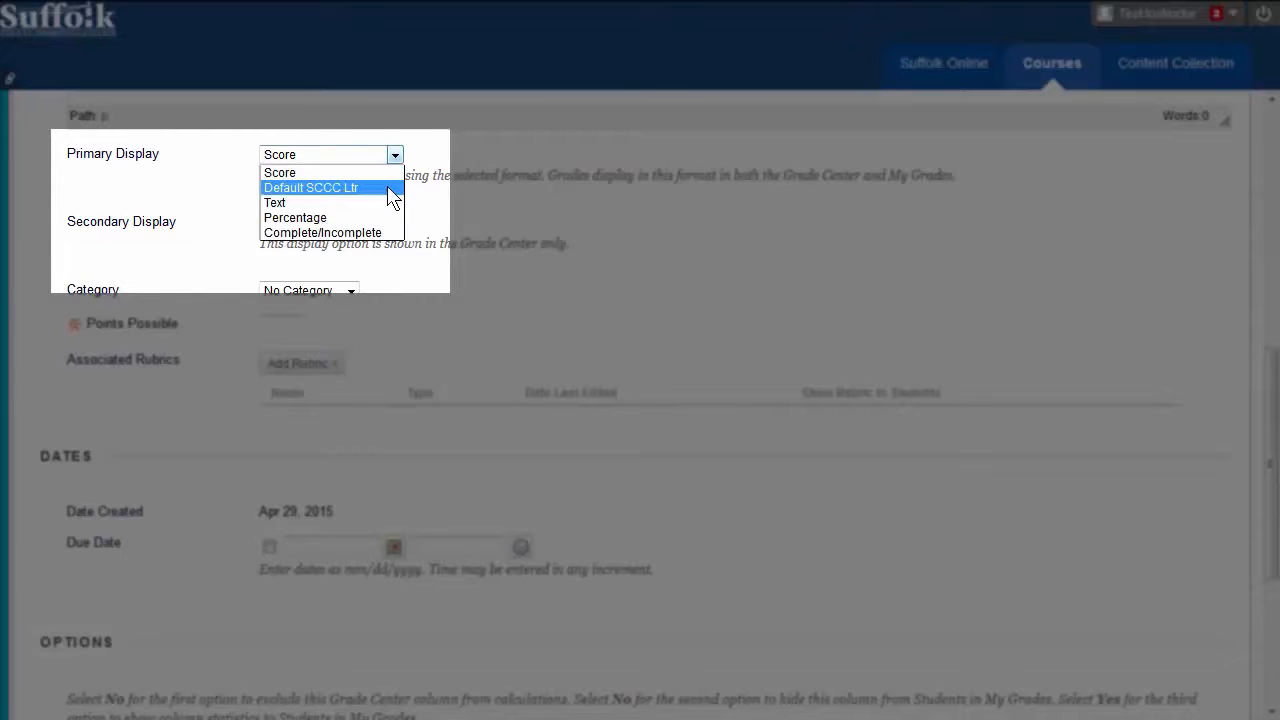
{"action": "left_click", "coordinate": [392, 190]}
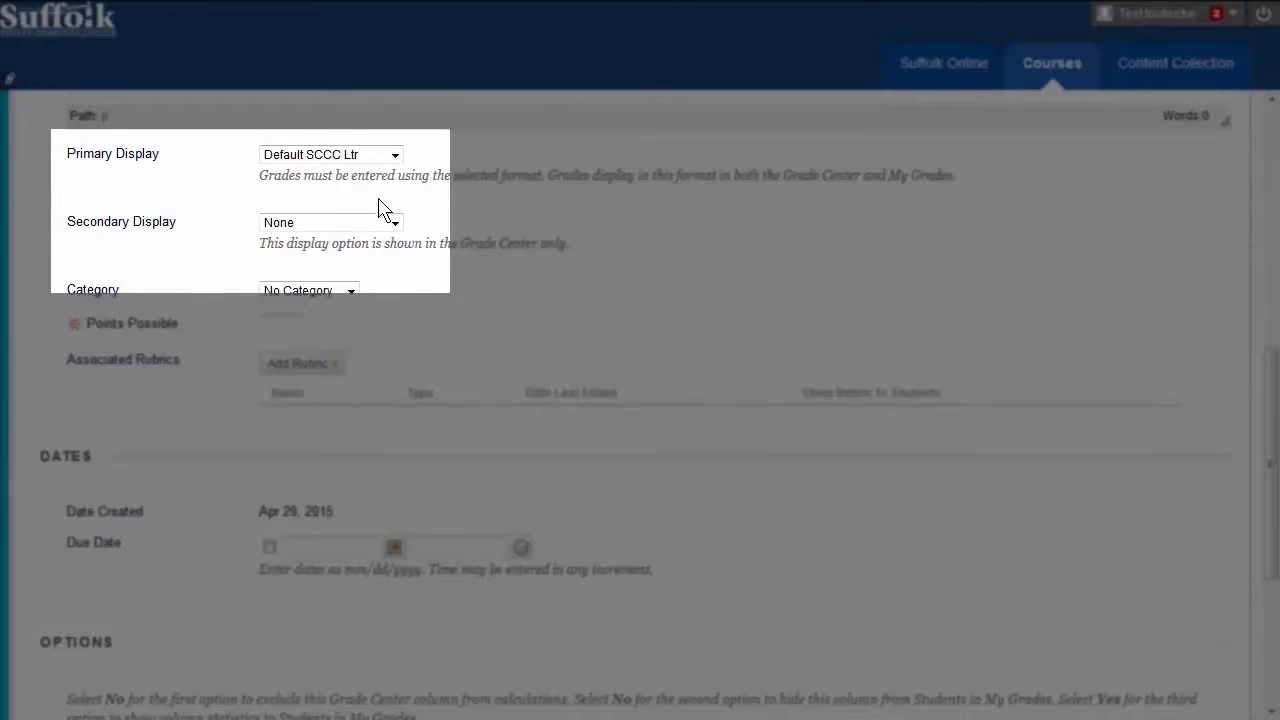
{"action": "left_click", "coordinate": [396, 226]}
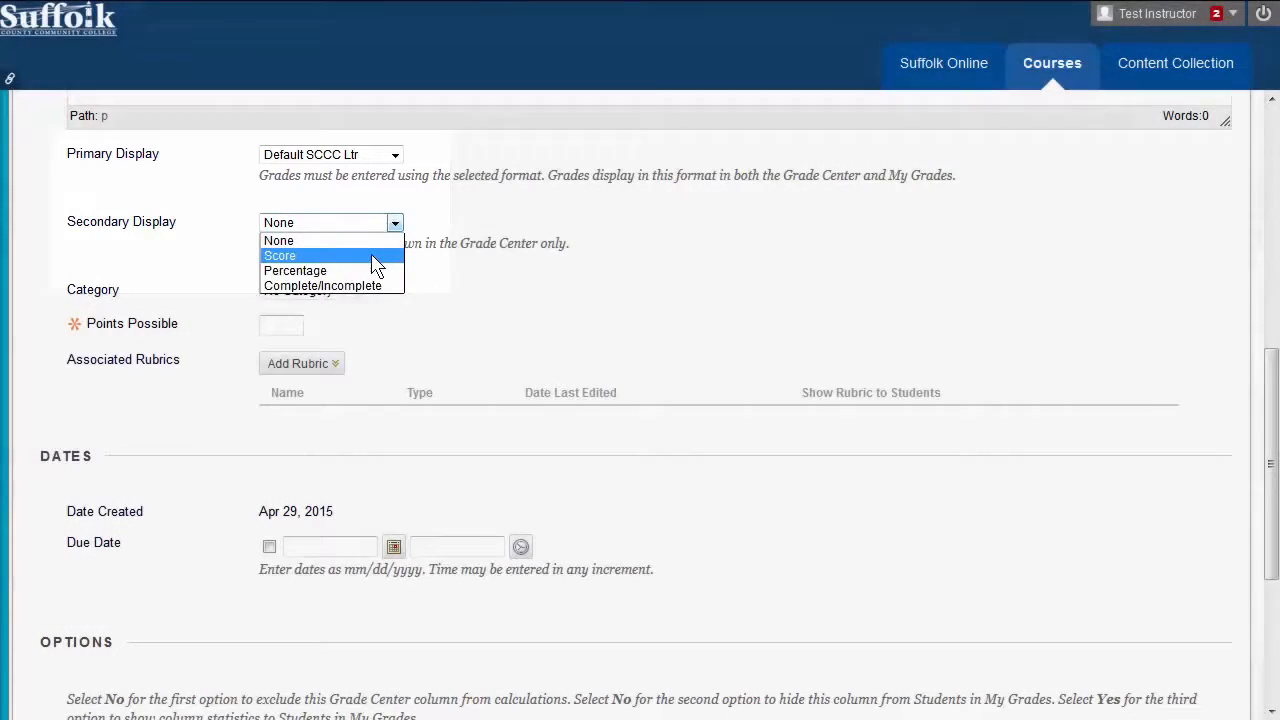
{"action": "left_click", "coordinate": [376, 258]}
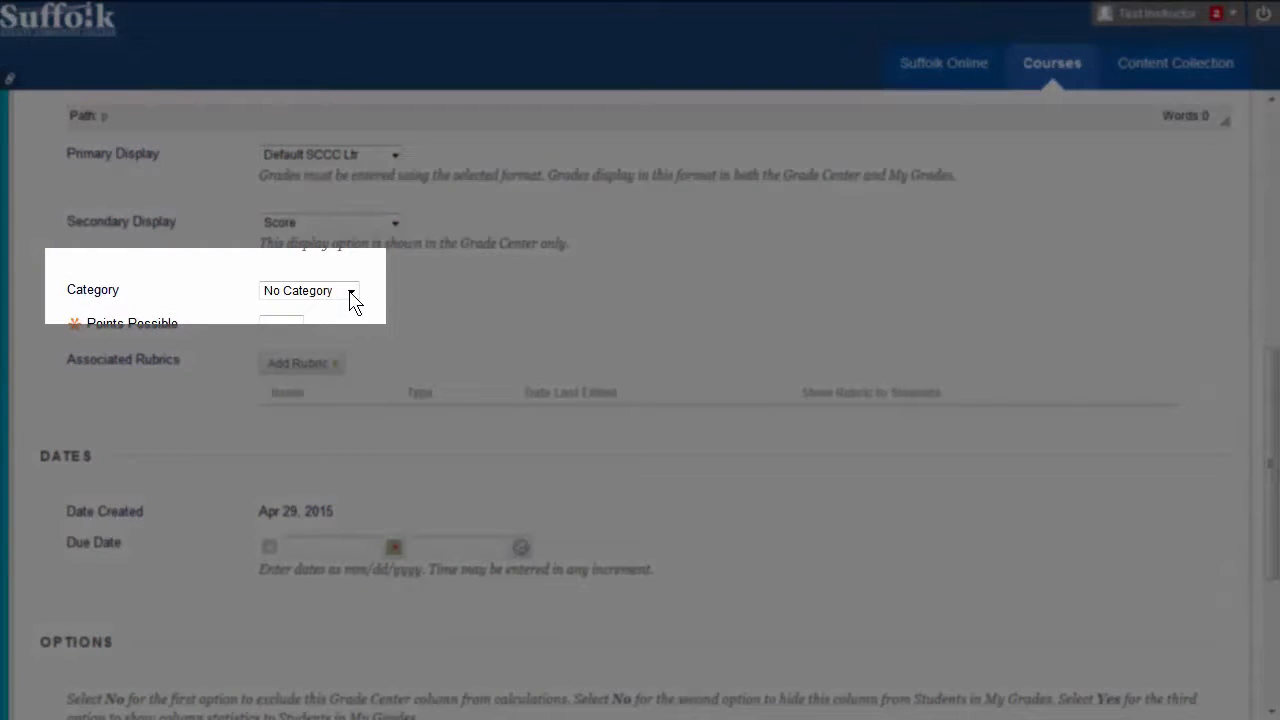
- Keep the new column at No Category, set its points possible to 10, and submit it
{"action": "left_click", "coordinate": [351, 292]}
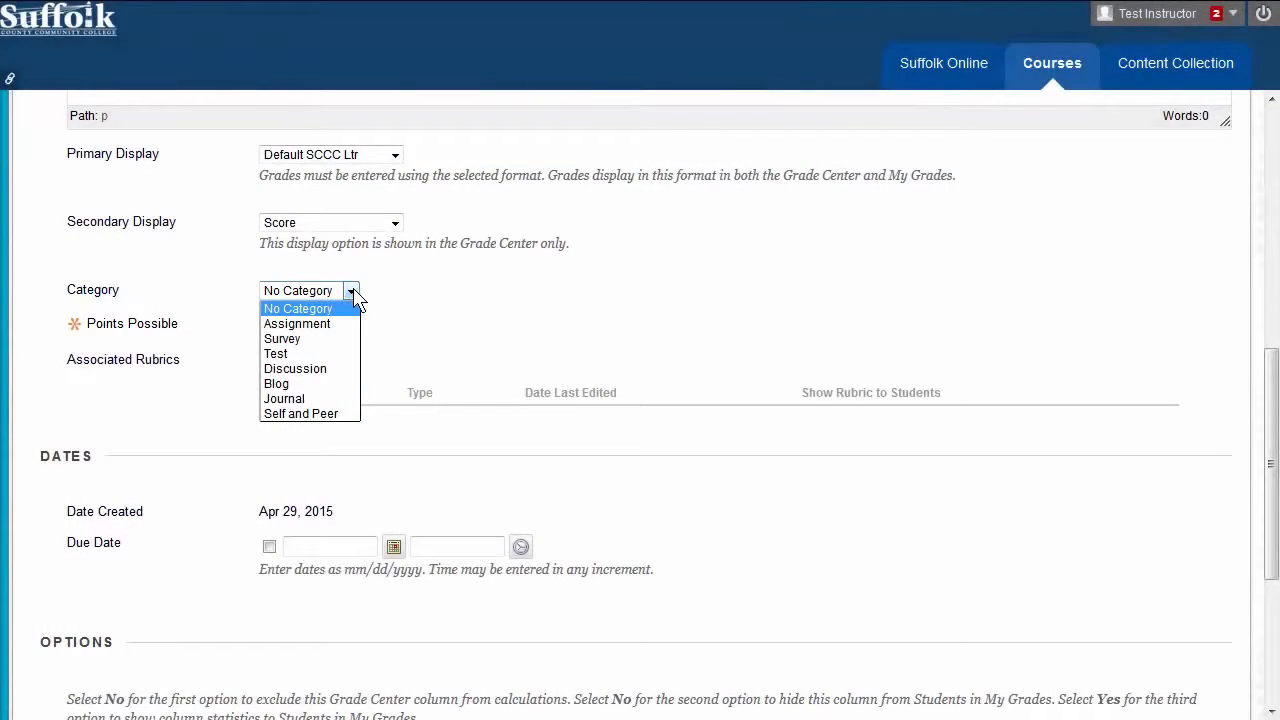
{"action": "left_click", "coordinate": [394, 317]}
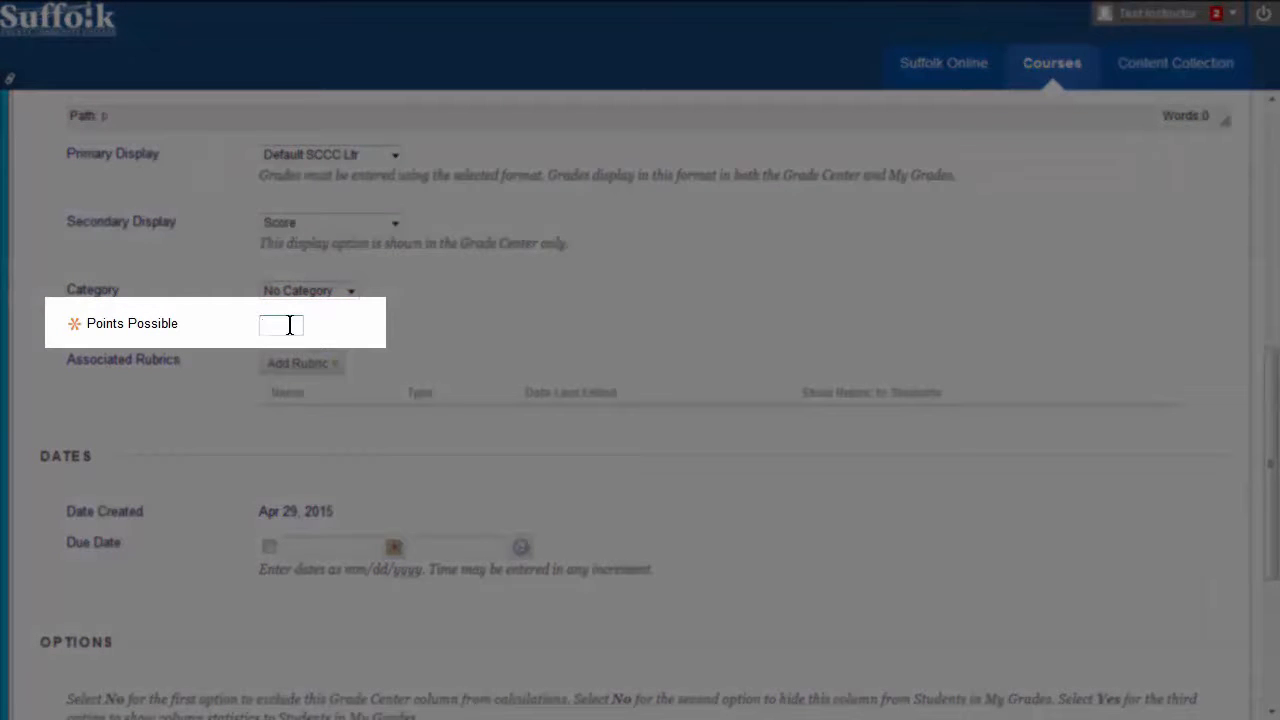
{"action": "type", "text": "10"}
{"action": "scroll", "coordinate": [1262, 600], "scroll_direction": "down", "scroll_amount": 3}
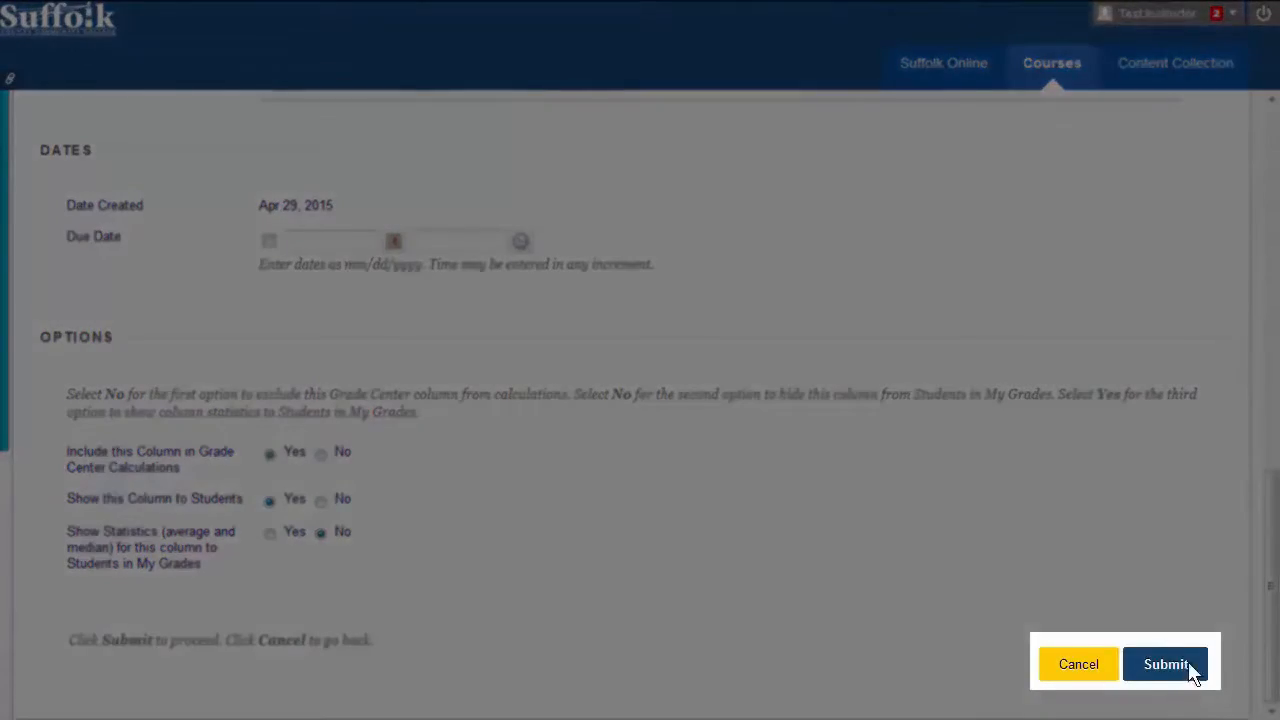
{"action": "left_click", "coordinate": [1168, 666]}
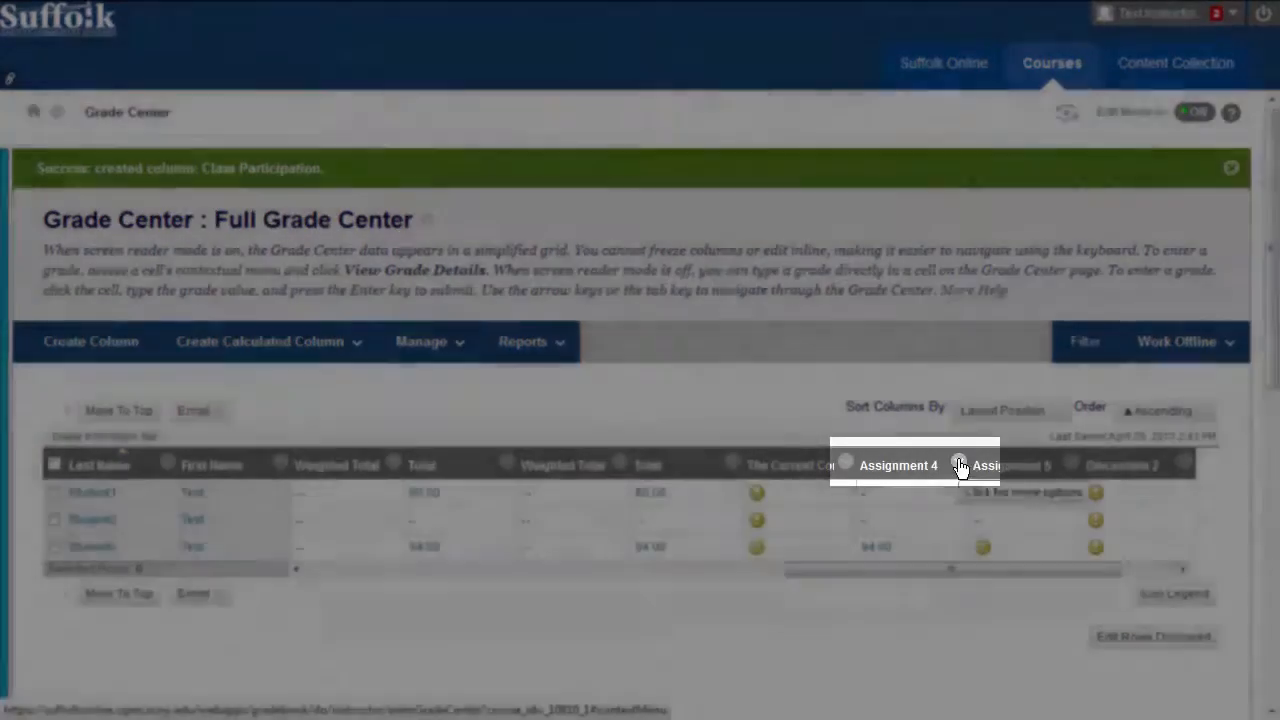
- View the available options for the Assignment 4 column, including Hide from Students
{"action": "left_click", "coordinate": [959, 465]}
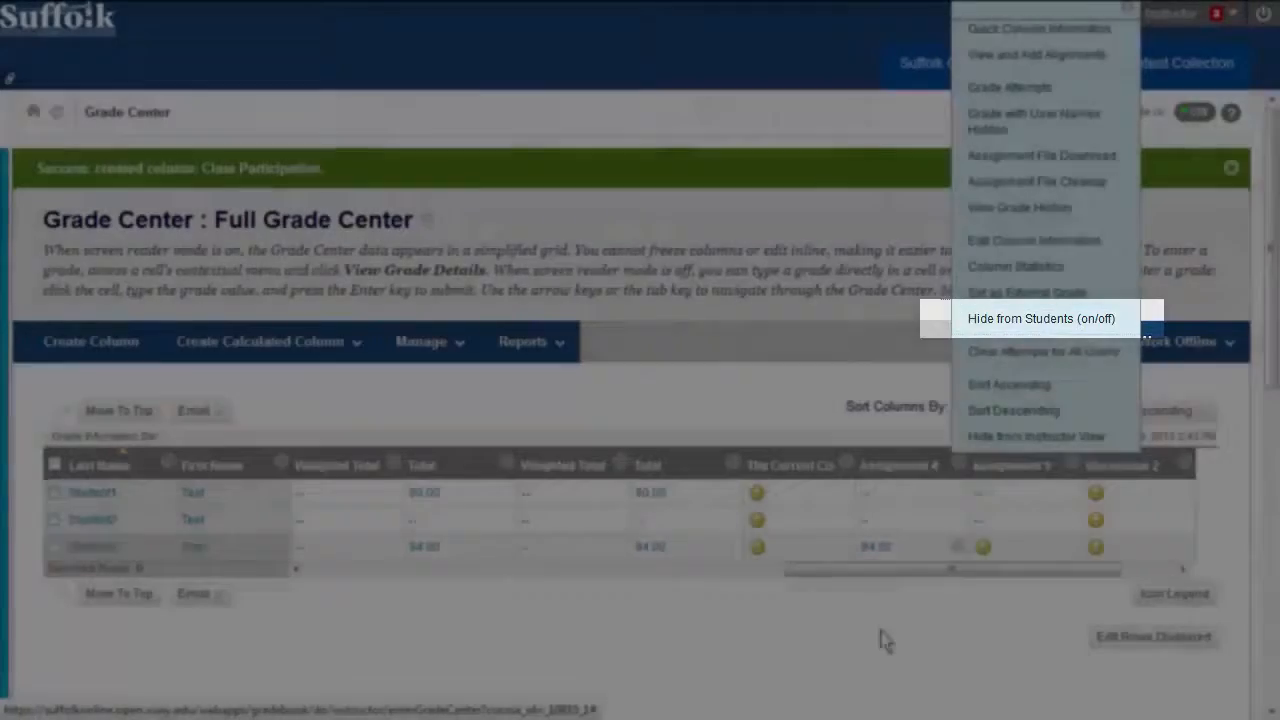
{"action": "left_click", "coordinate": [871, 655]}
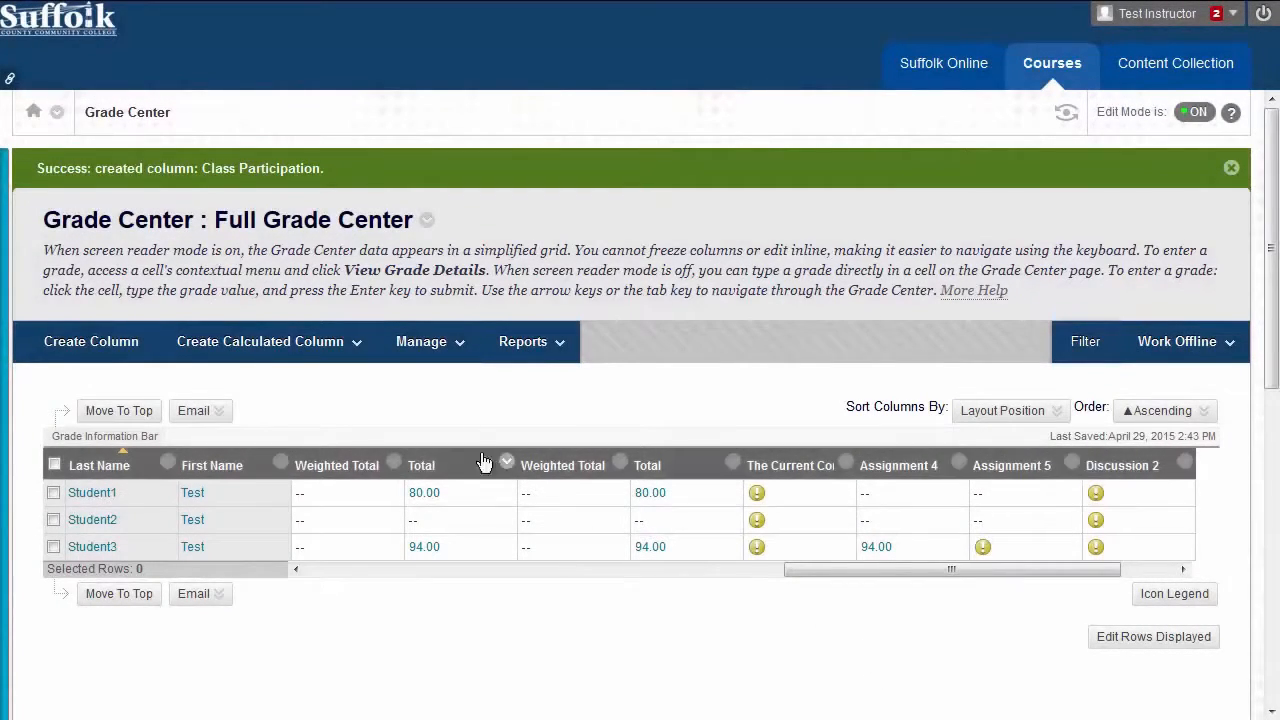
- In Column Organization, move Class Participation to directly below Test #1
{"action": "left_click", "coordinate": [409, 358]}
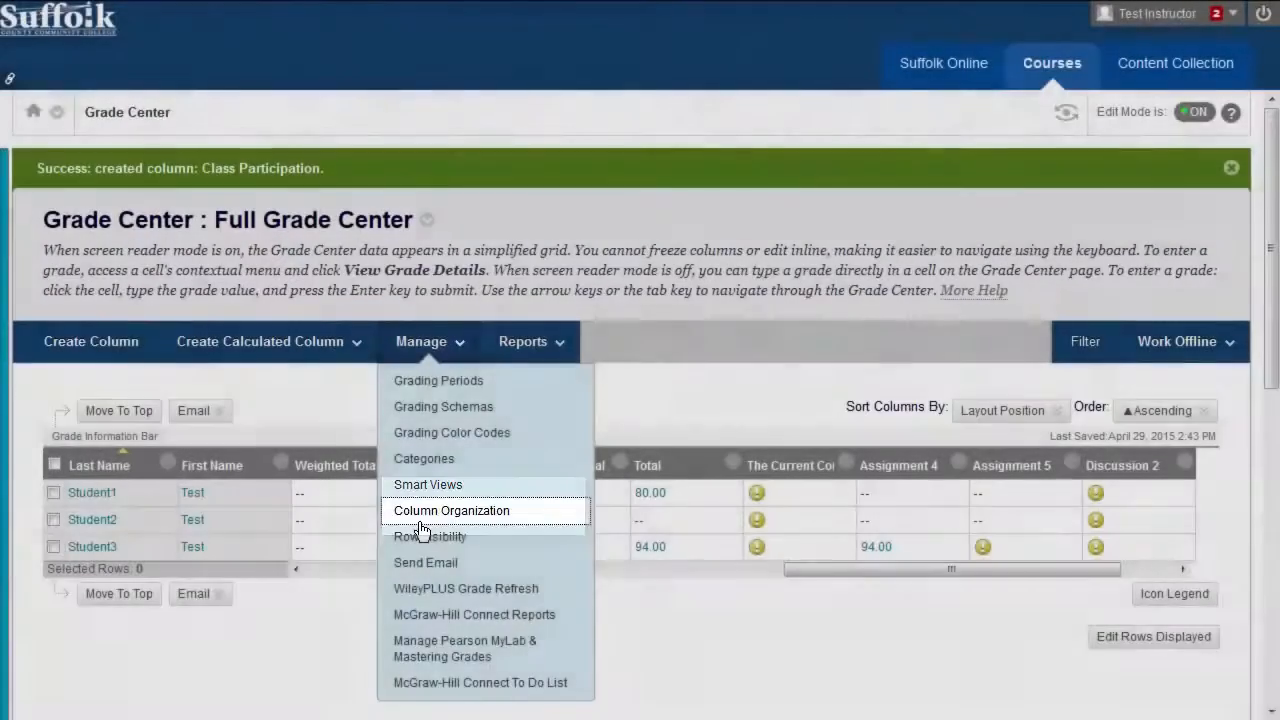
{"action": "left_click", "coordinate": [420, 525]}
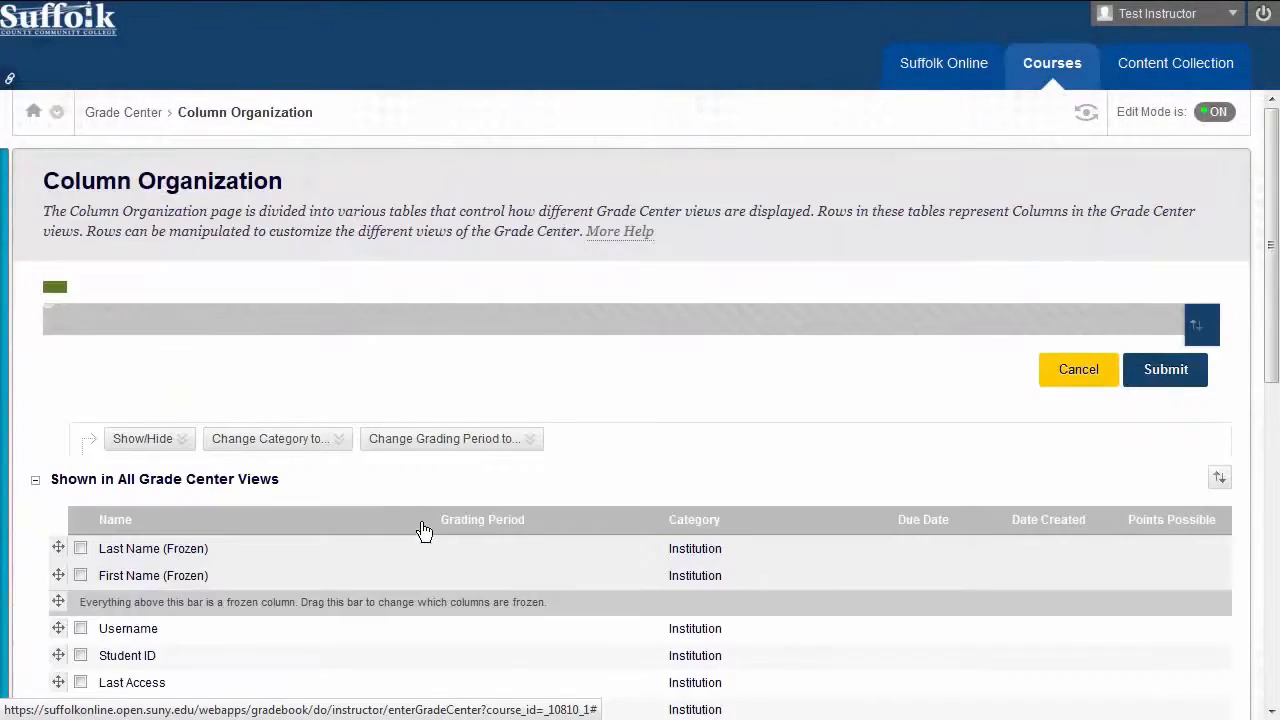
{"action": "left_click_drag", "start_coordinate": [1262, 354], "coordinate": [1278, 710]}
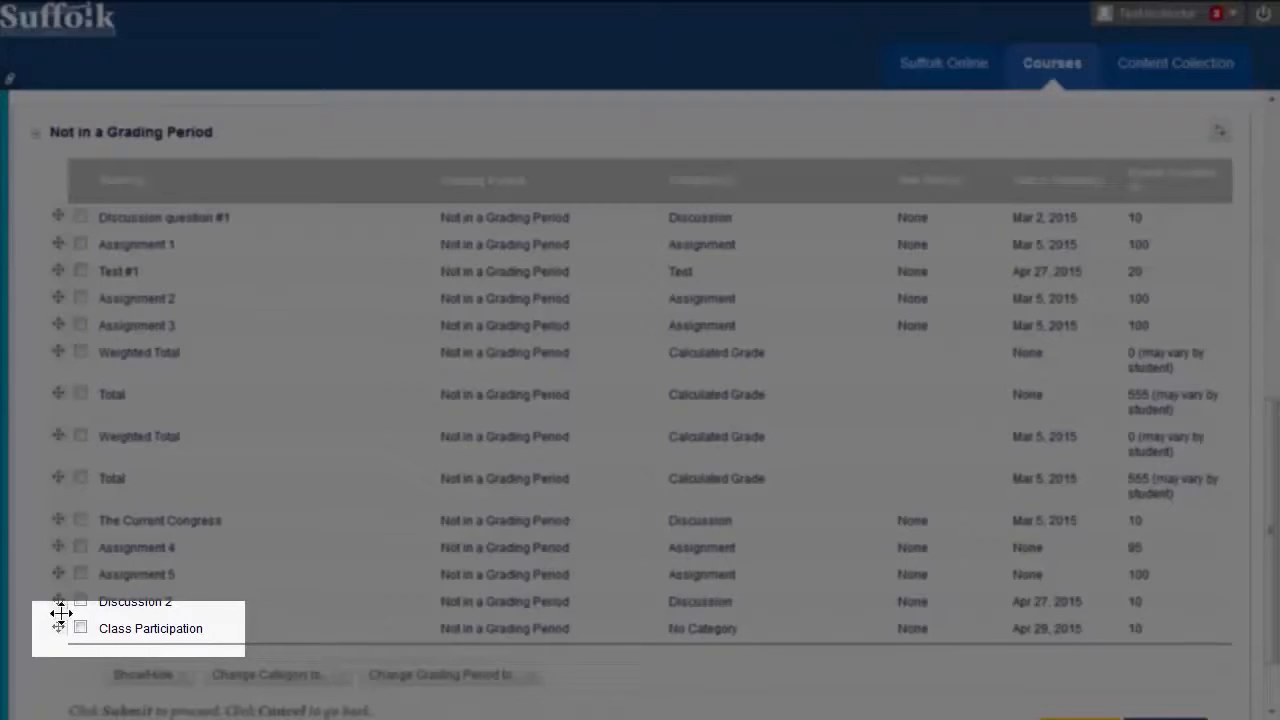
{"action": "left_click_drag", "start_coordinate": [60, 615], "coordinate": [48, 220]}
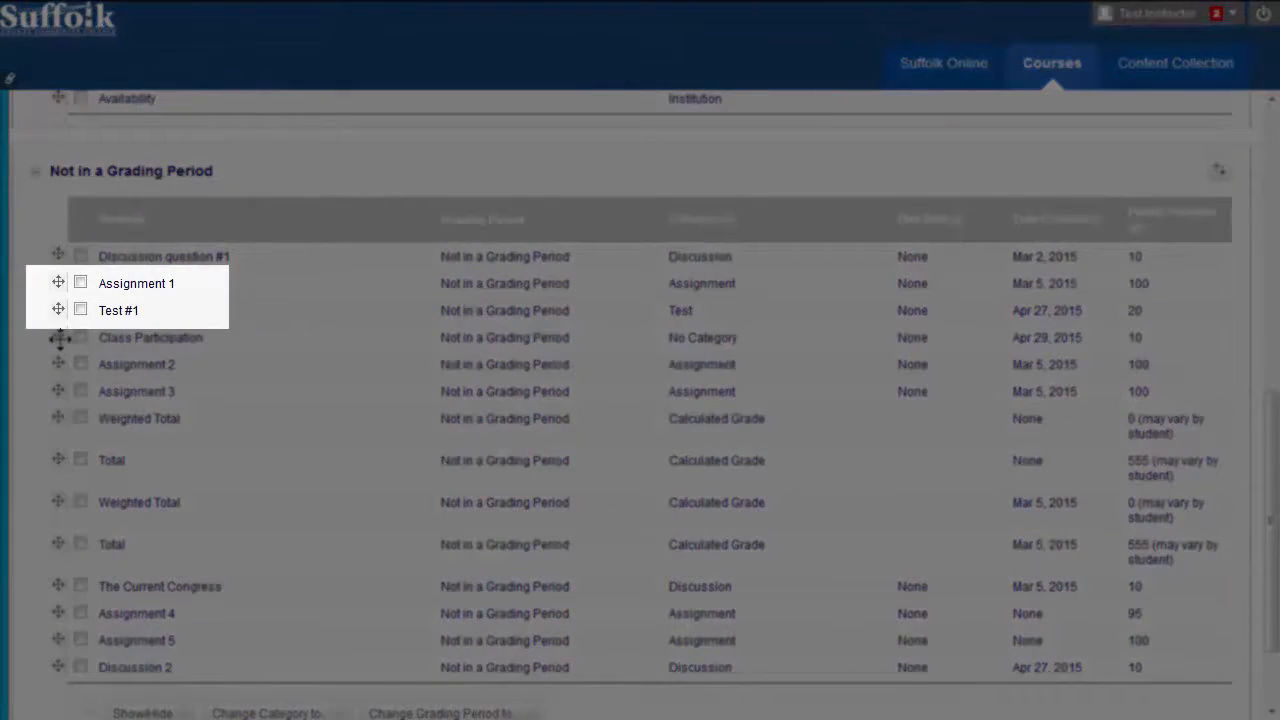
- Hide the Assignment 1 and Test #1 columns and submit the column organization changes
{"action": "left_click", "coordinate": [80, 284]}
{"action": "left_click", "coordinate": [80, 311]}
{"action": "scroll", "coordinate": [200, 630], "scroll_direction": "down", "scroll_amount": 1}
{"action": "left_click", "coordinate": [150, 691]}
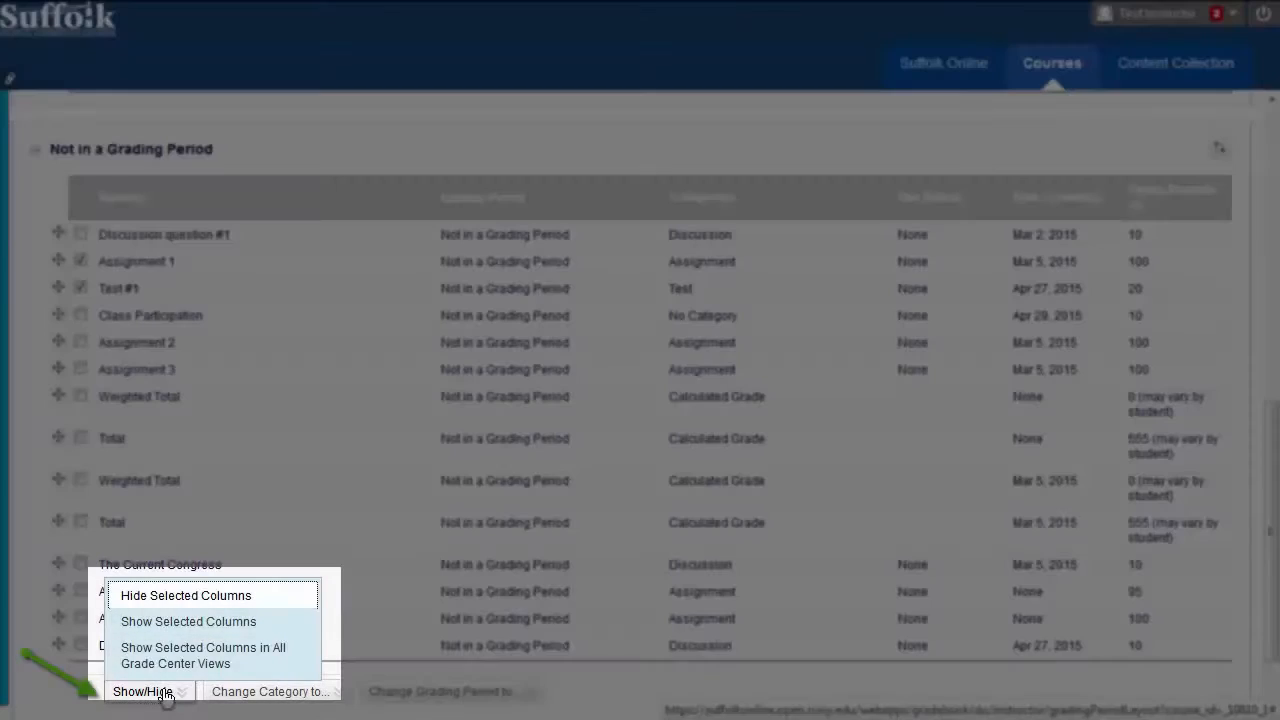
{"action": "left_click", "coordinate": [186, 597]}
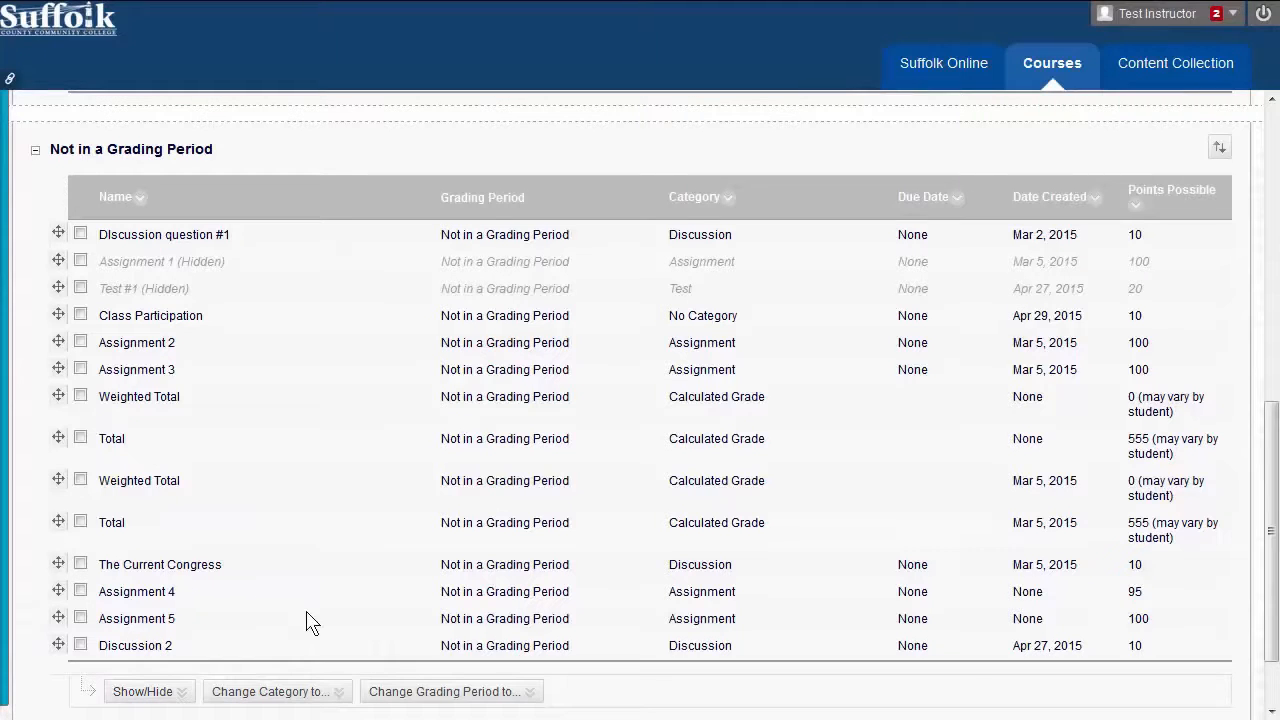
{"action": "scroll", "coordinate": [1268, 650], "scroll_direction": "down", "scroll_amount": 3}
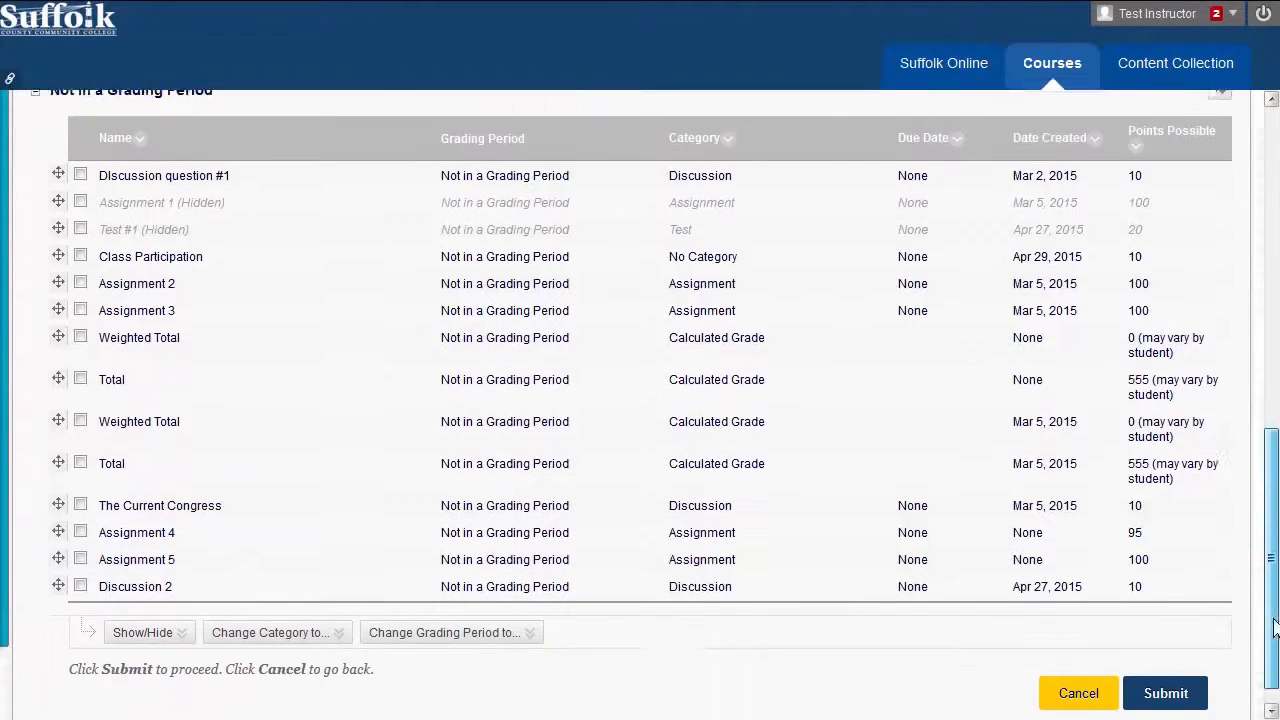
{"action": "left_click", "coordinate": [1168, 672]}
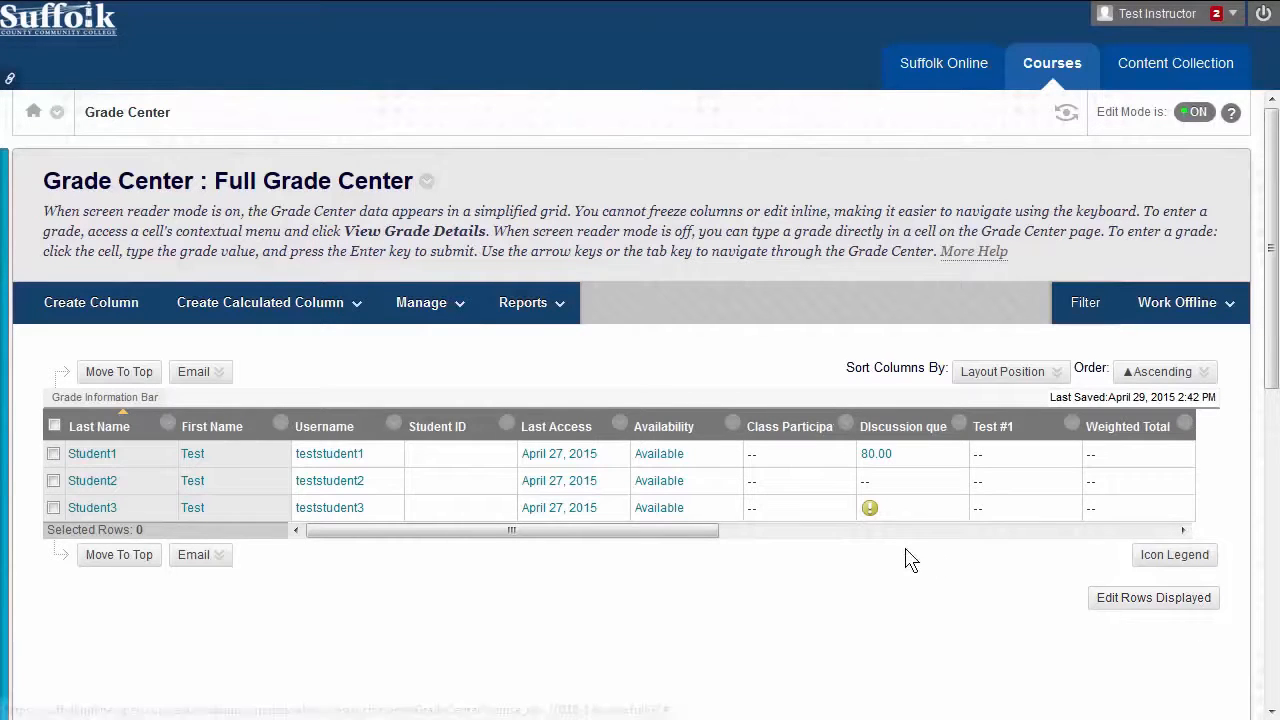
- Enter and save a Class Participation grade of 10 for the first listed student
{"action": "left_click", "coordinate": [755, 462]}
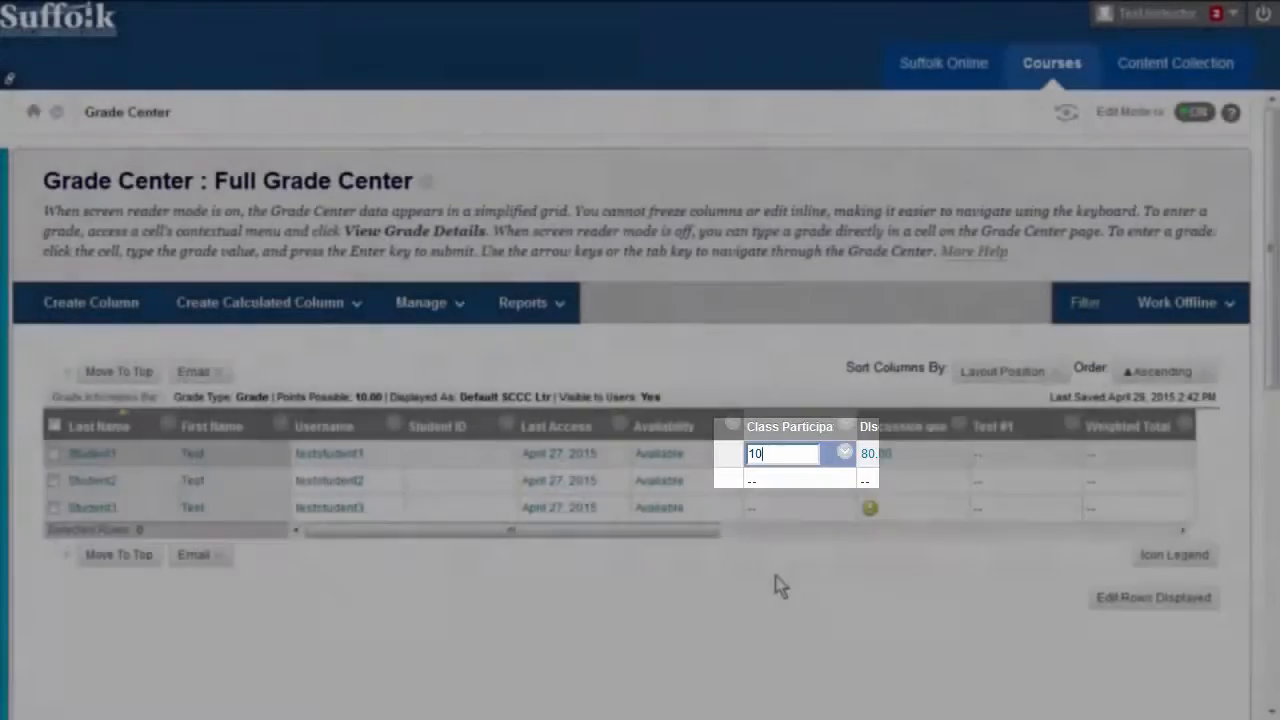
{"action": "left_click", "coordinate": [775, 578]}
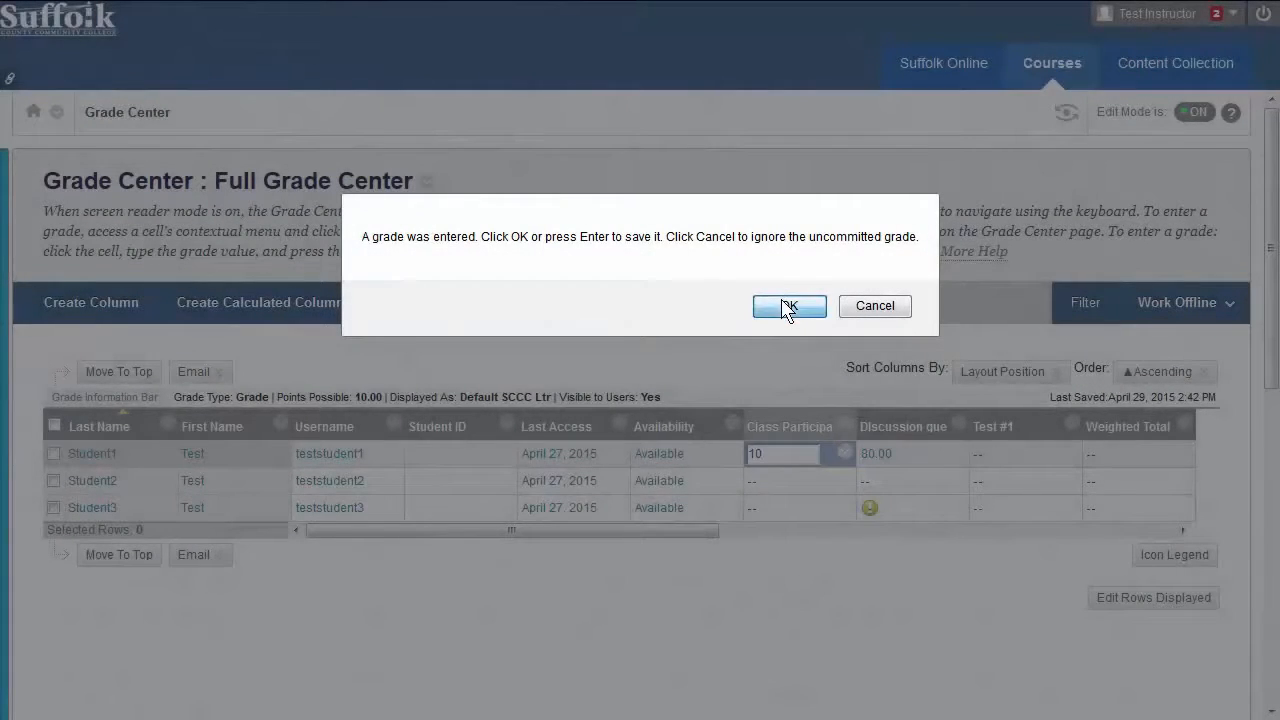
{"action": "left_click", "coordinate": [789, 306]}
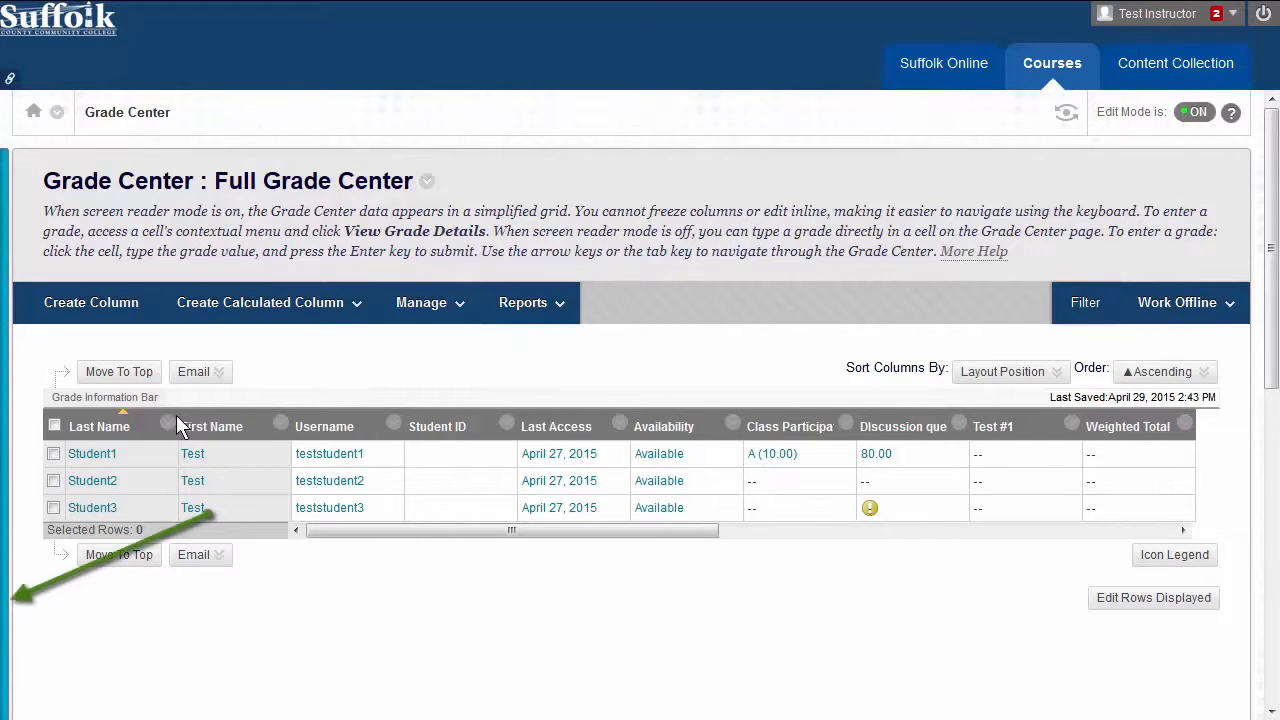
- Expand the course menu and open the Needs Grading page of the Grade Center
{"action": "left_click", "coordinate": [6, 528]}
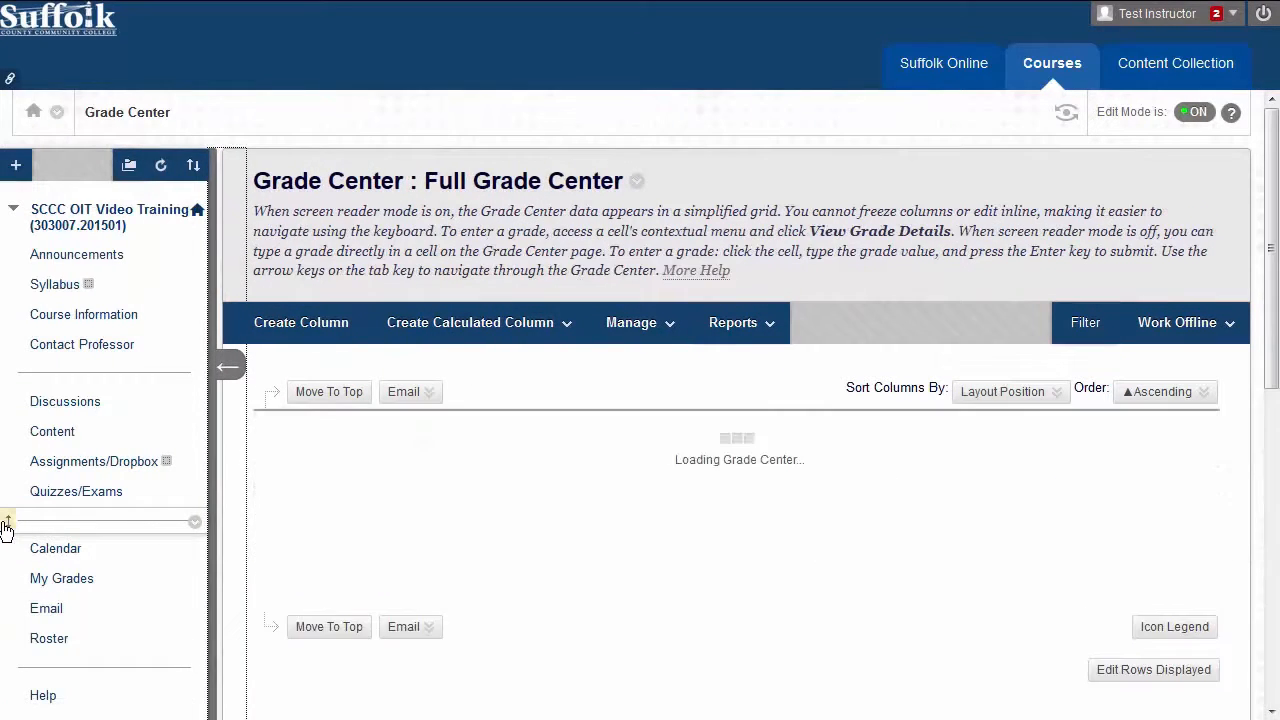
{"action": "scroll", "coordinate": [270, 645], "scroll_direction": "down", "scroll_amount": 10}
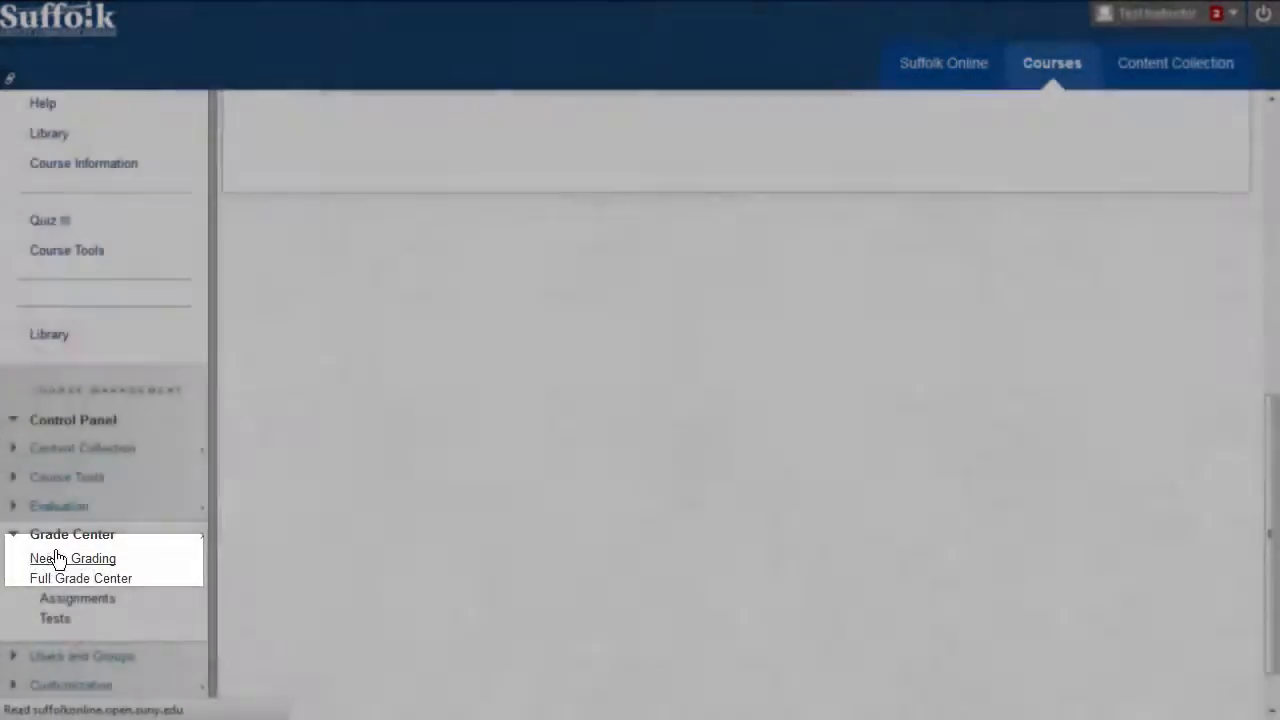
{"action": "left_click", "coordinate": [50, 560]}
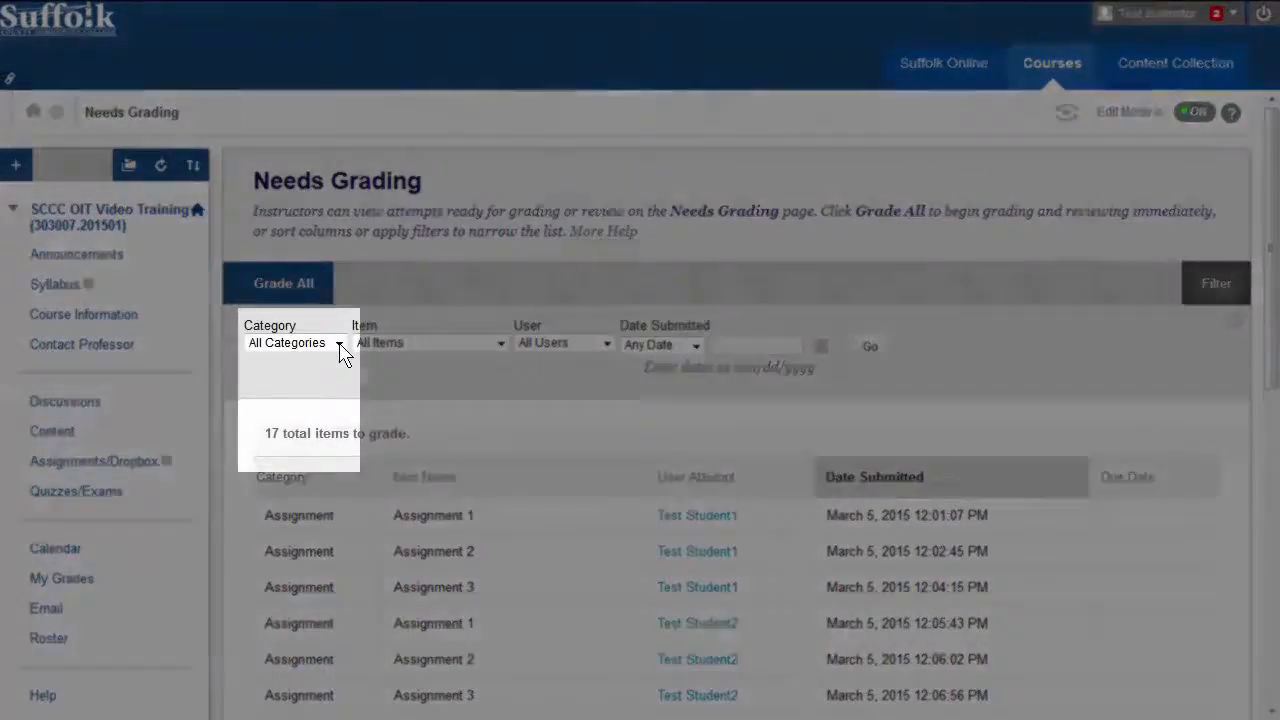
- Look through the filter choices for items needing grading and filter the list to the Discussion category
{"action": "left_click", "coordinate": [340, 343]}
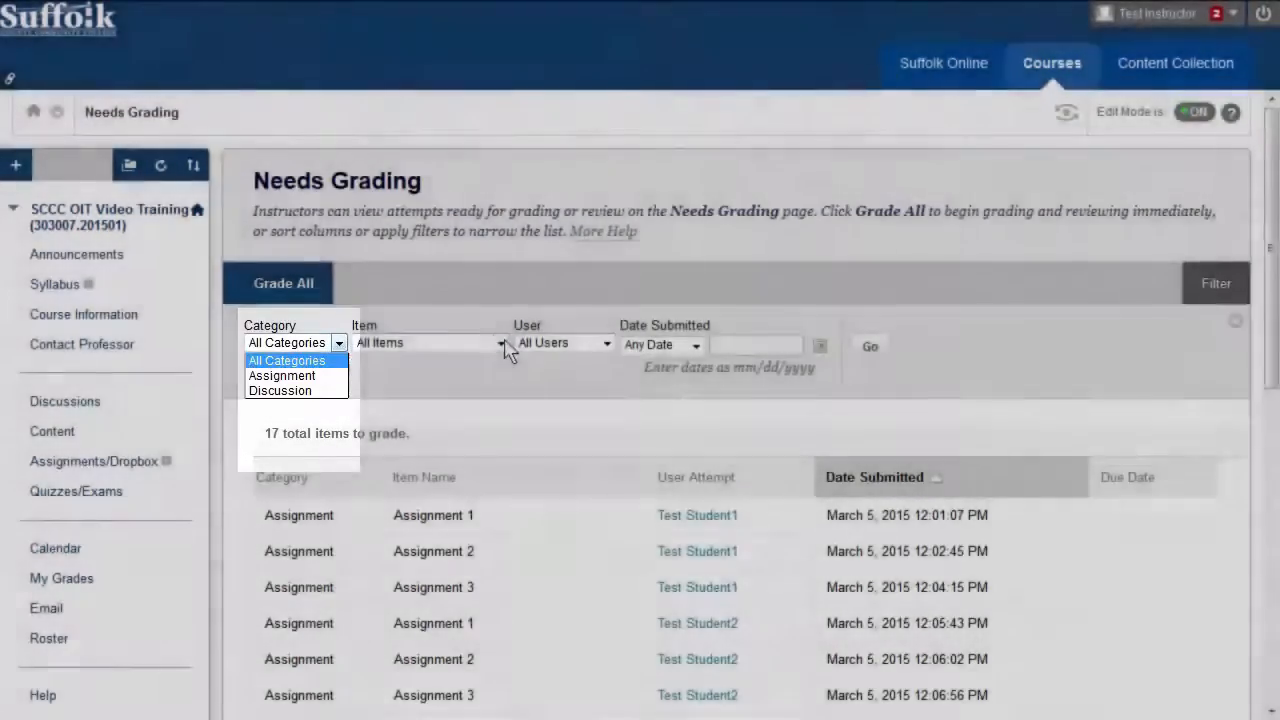
{"action": "left_click", "coordinate": [503, 345]}
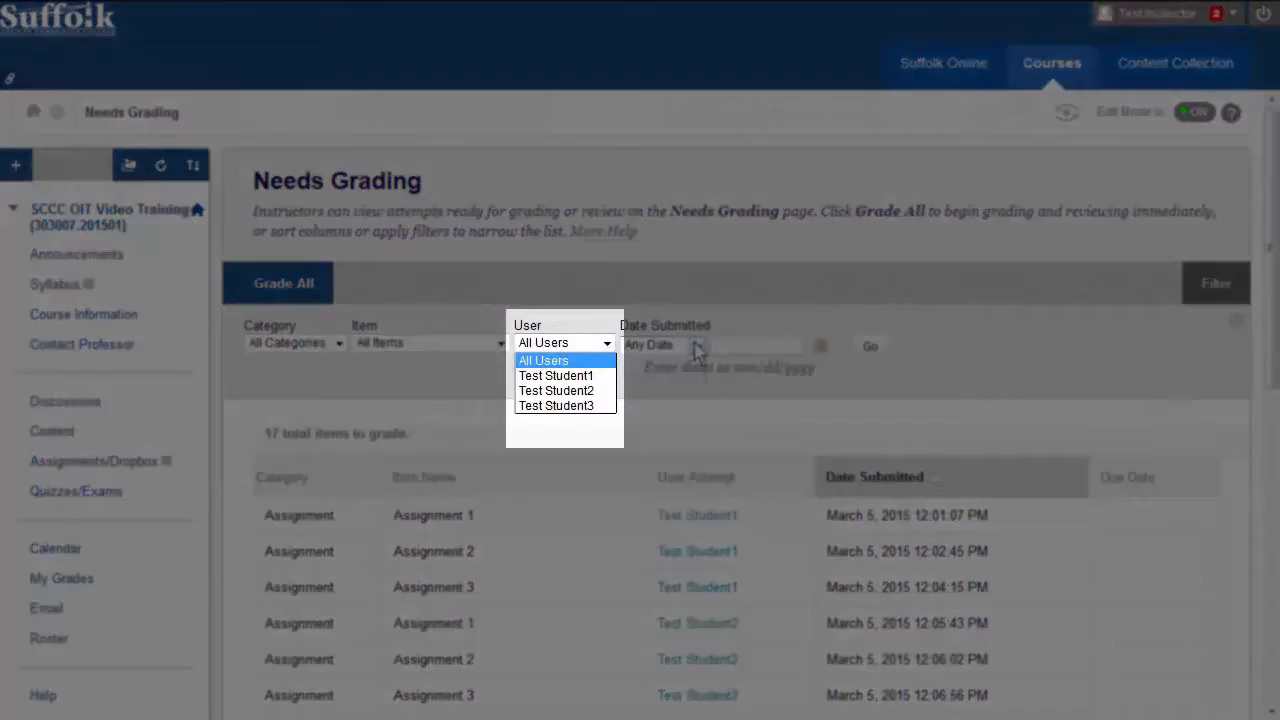
{"action": "left_click", "coordinate": [697, 345]}
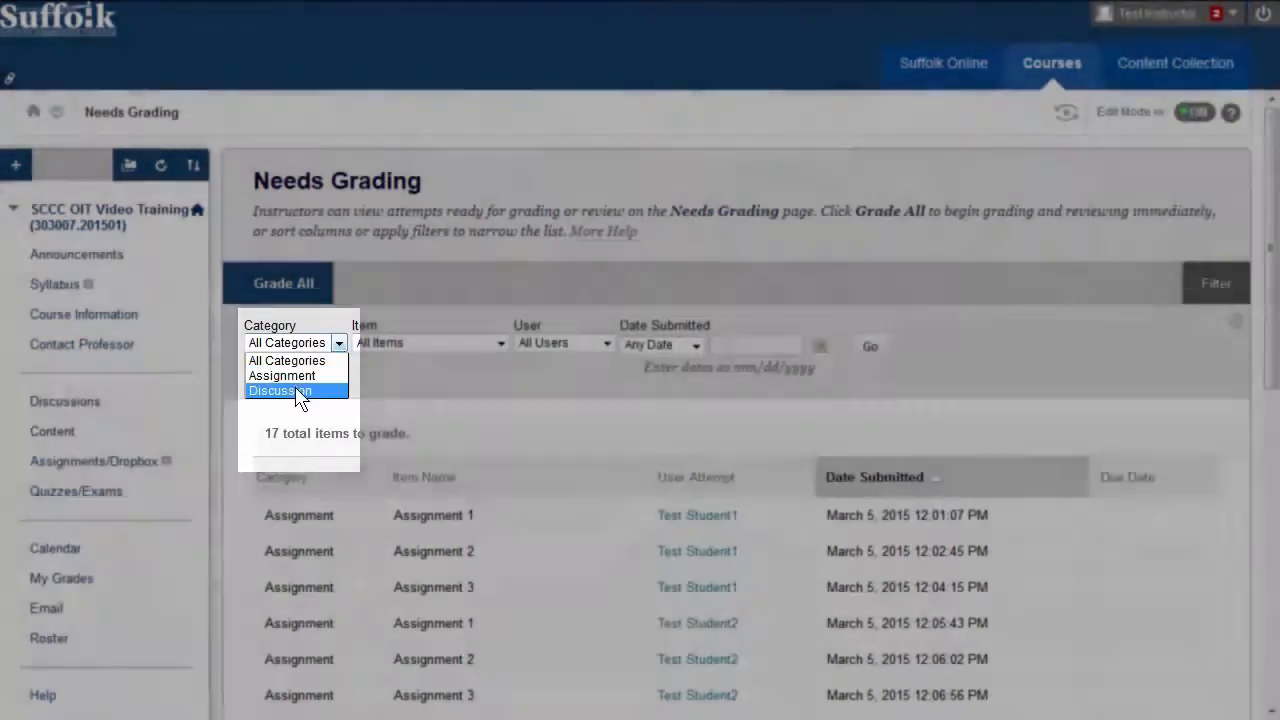
{"action": "left_click", "coordinate": [296, 391]}
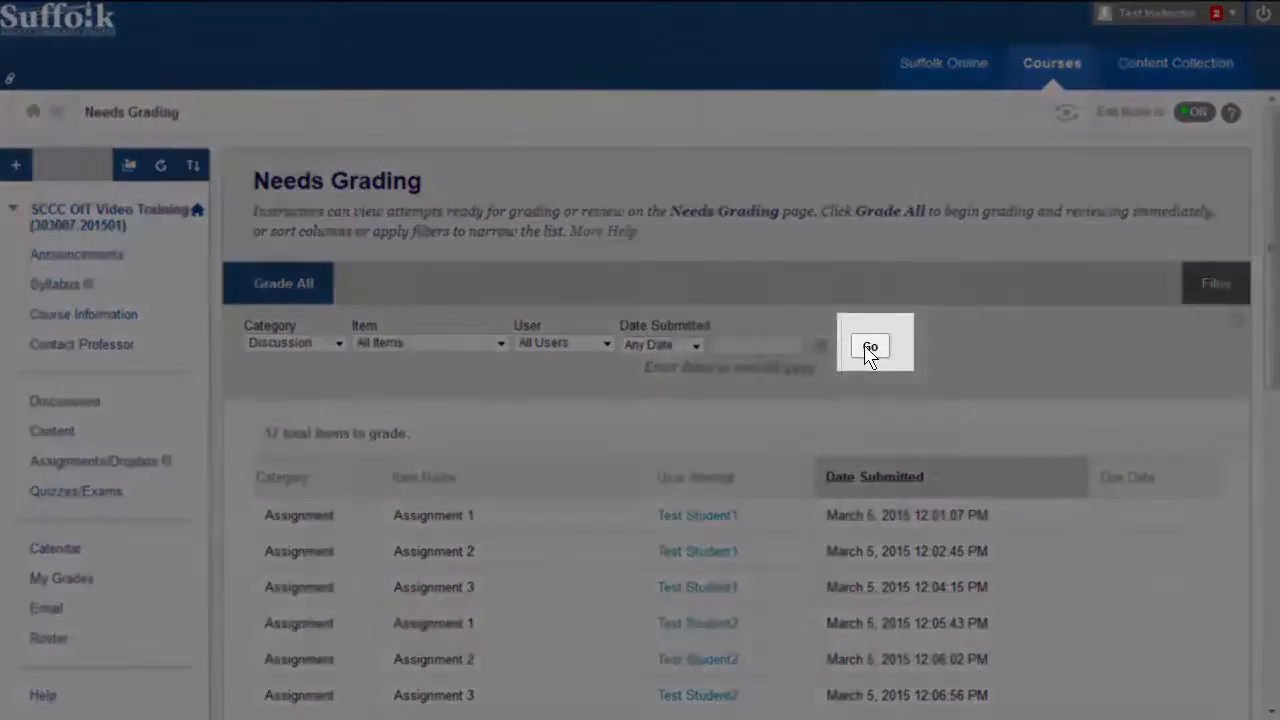
{"action": "left_click", "coordinate": [868, 348]}
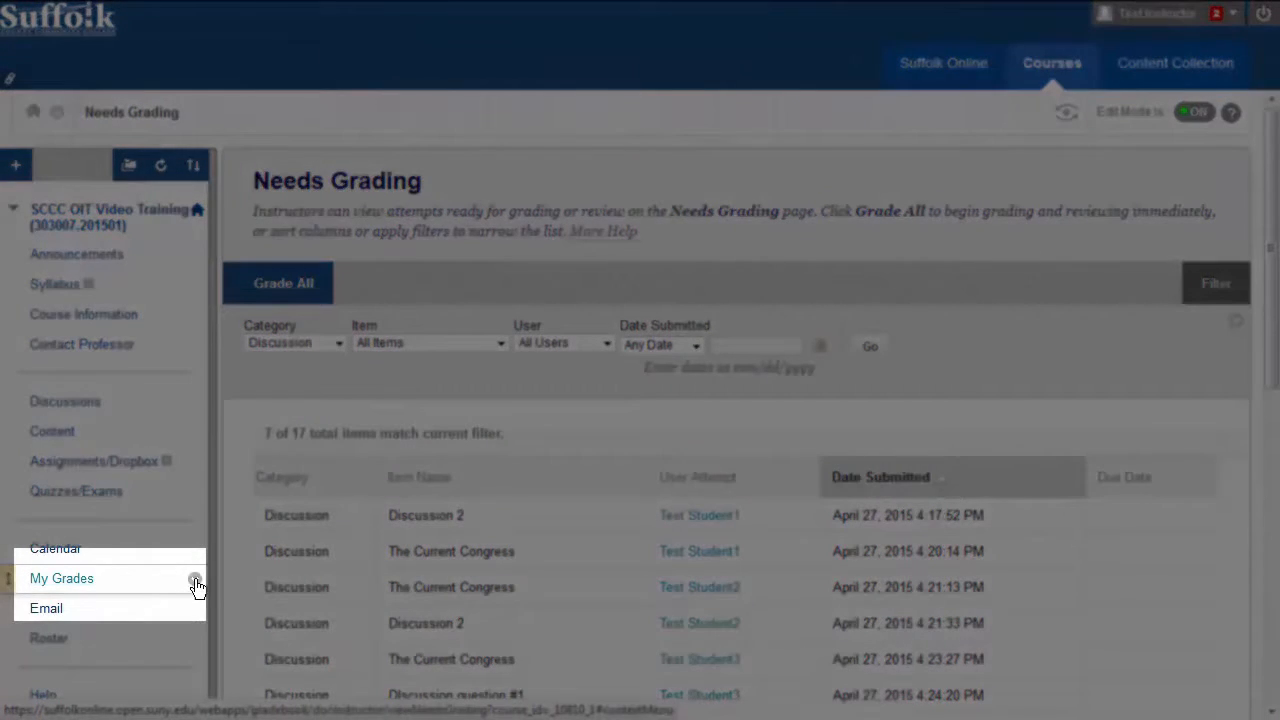
- Permanently delete the My Grades link and its content from the course menu
{"action": "left_click", "coordinate": [195, 581]}
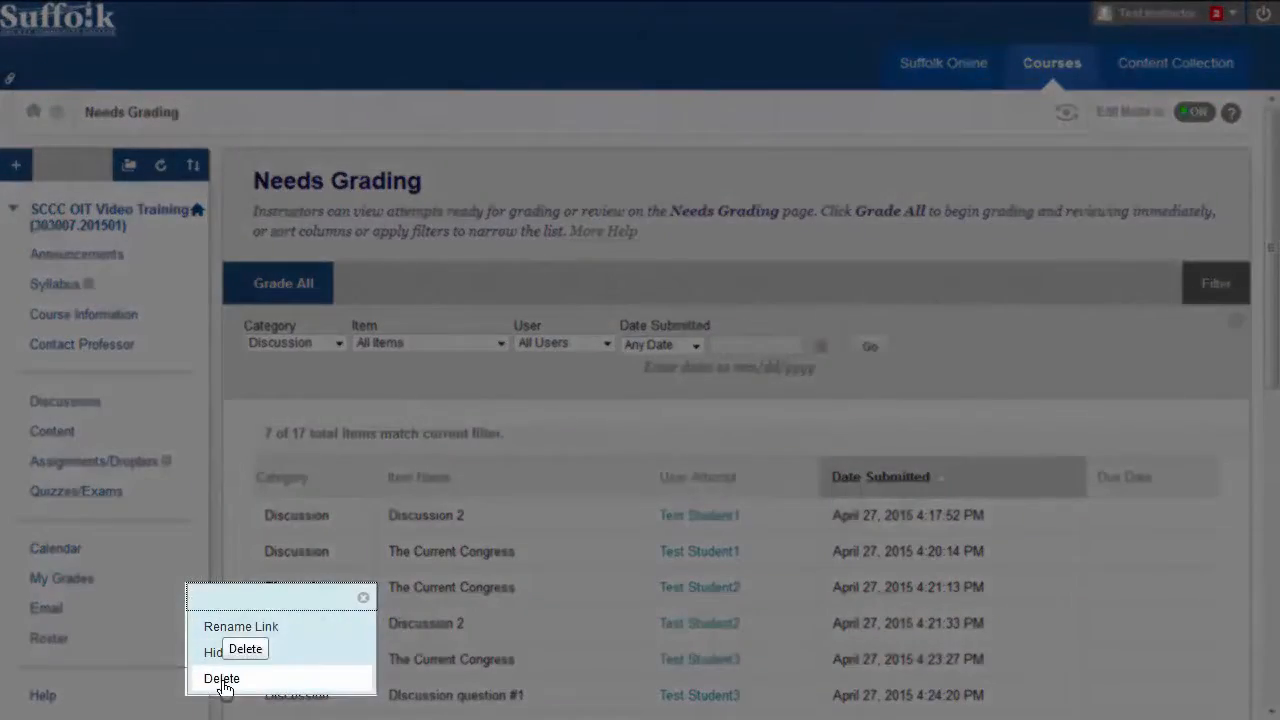
{"action": "left_click", "coordinate": [222, 679]}
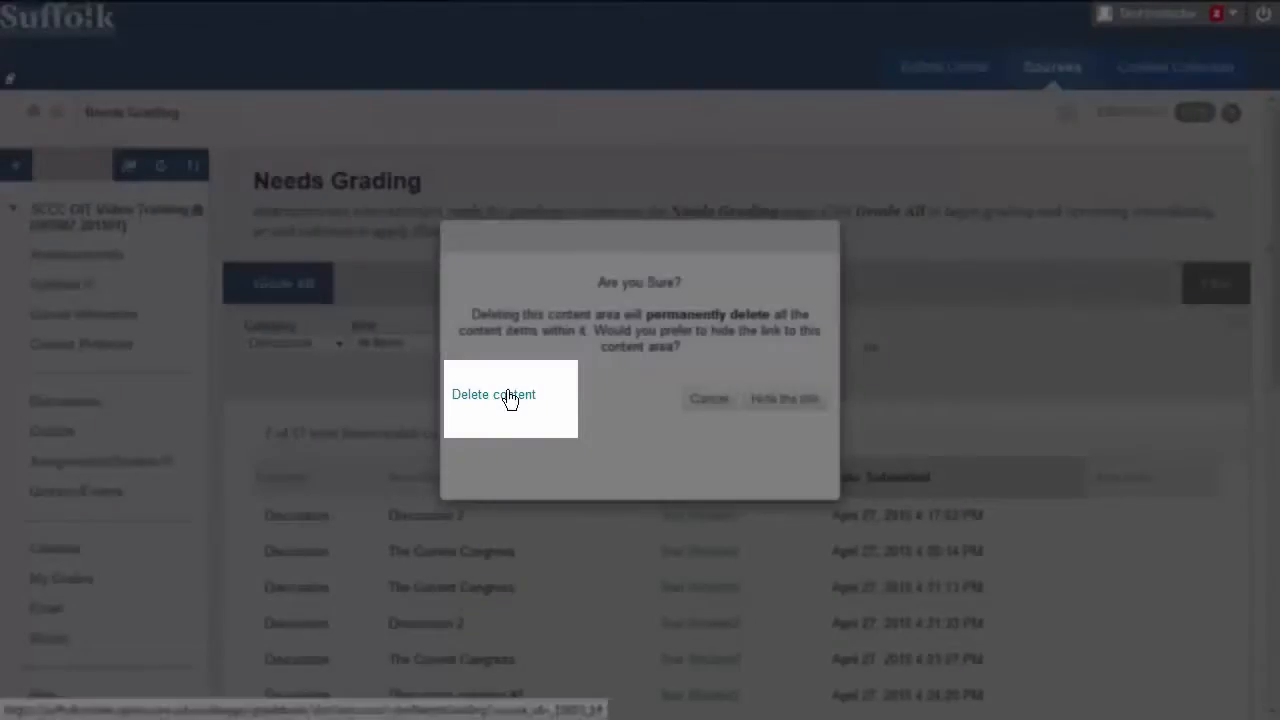
{"action": "left_click", "coordinate": [505, 396]}
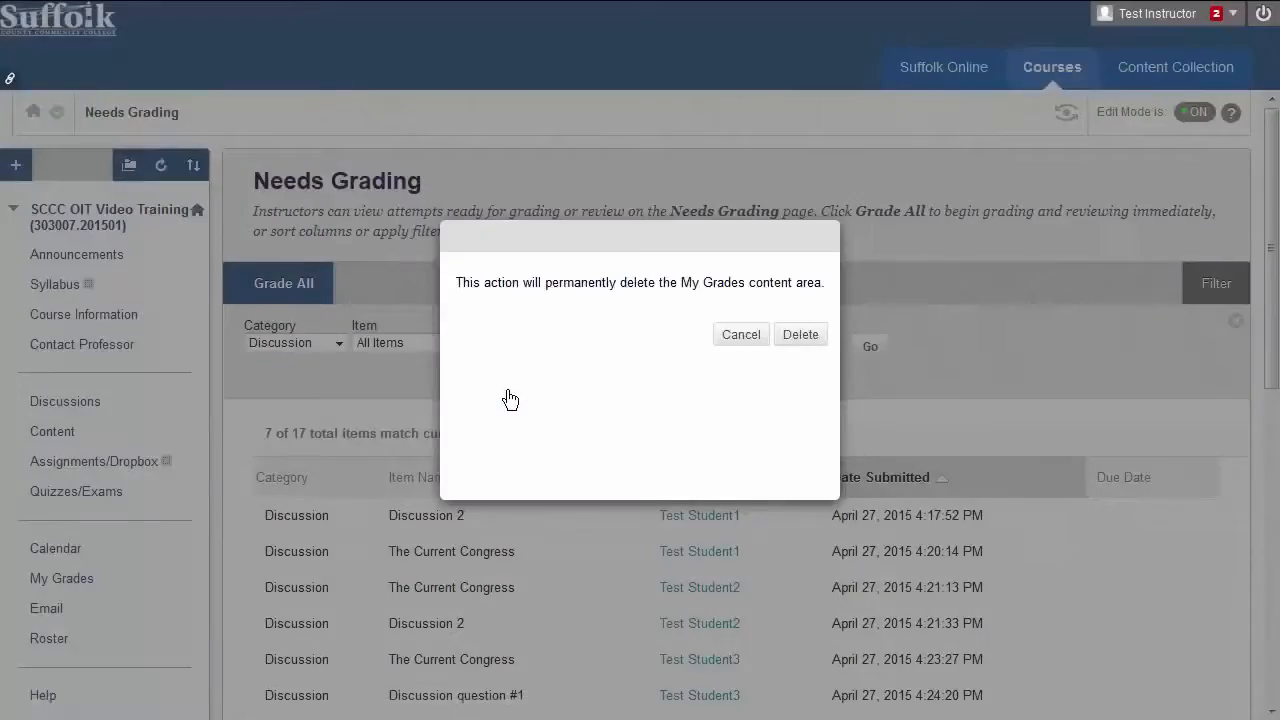
{"action": "left_click", "coordinate": [795, 345]}
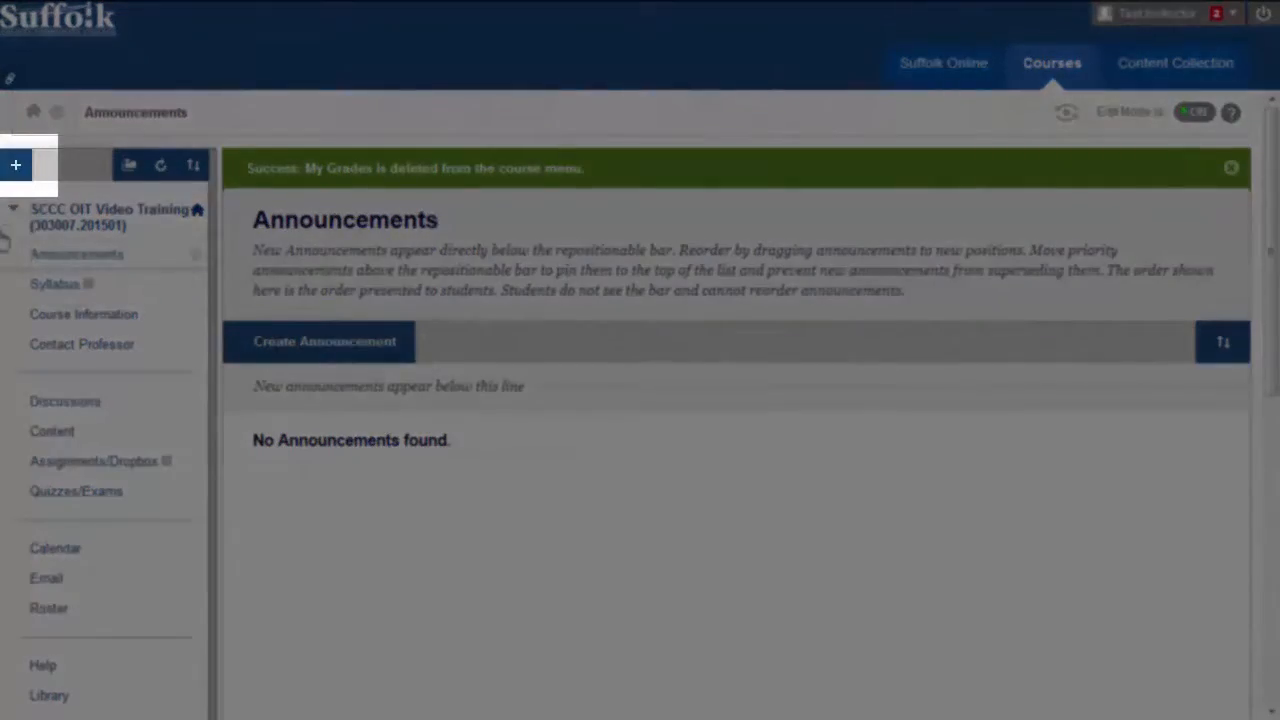
- Add a tool link named My Grades of type My Grades to the course menu and make it available to users
{"action": "left_click", "coordinate": [14, 170]}
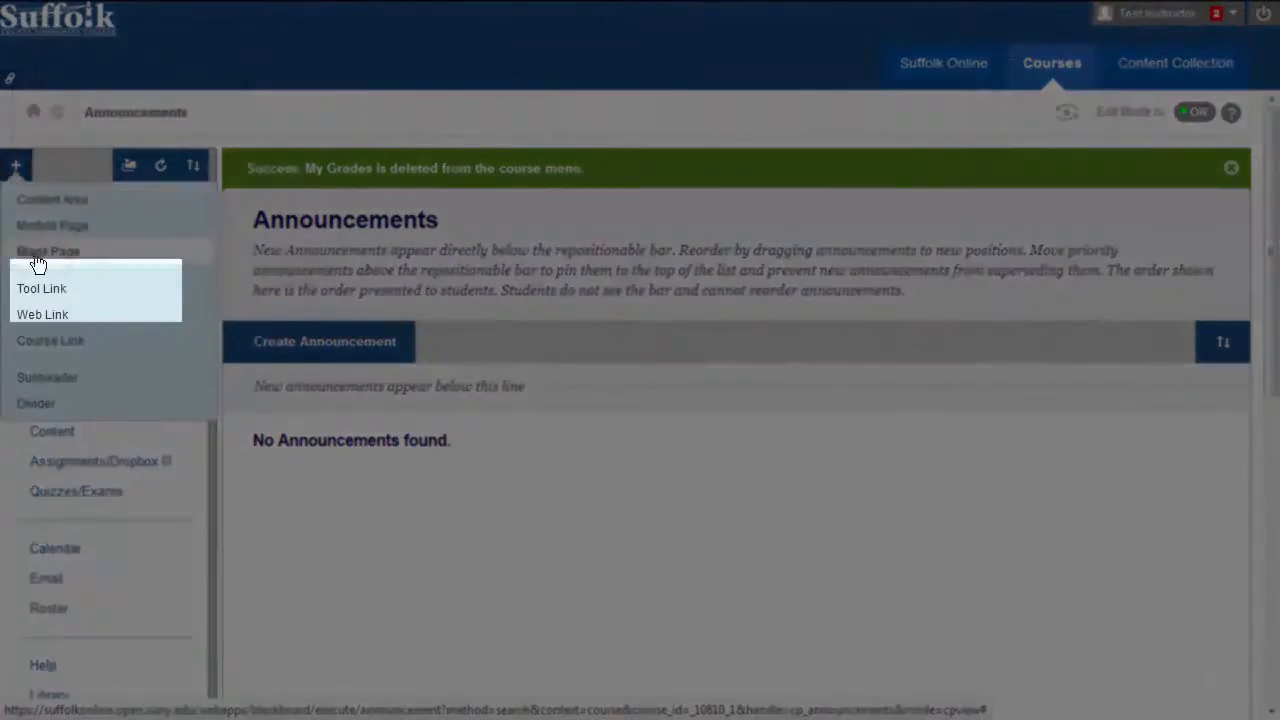
{"action": "left_click", "coordinate": [38, 288]}
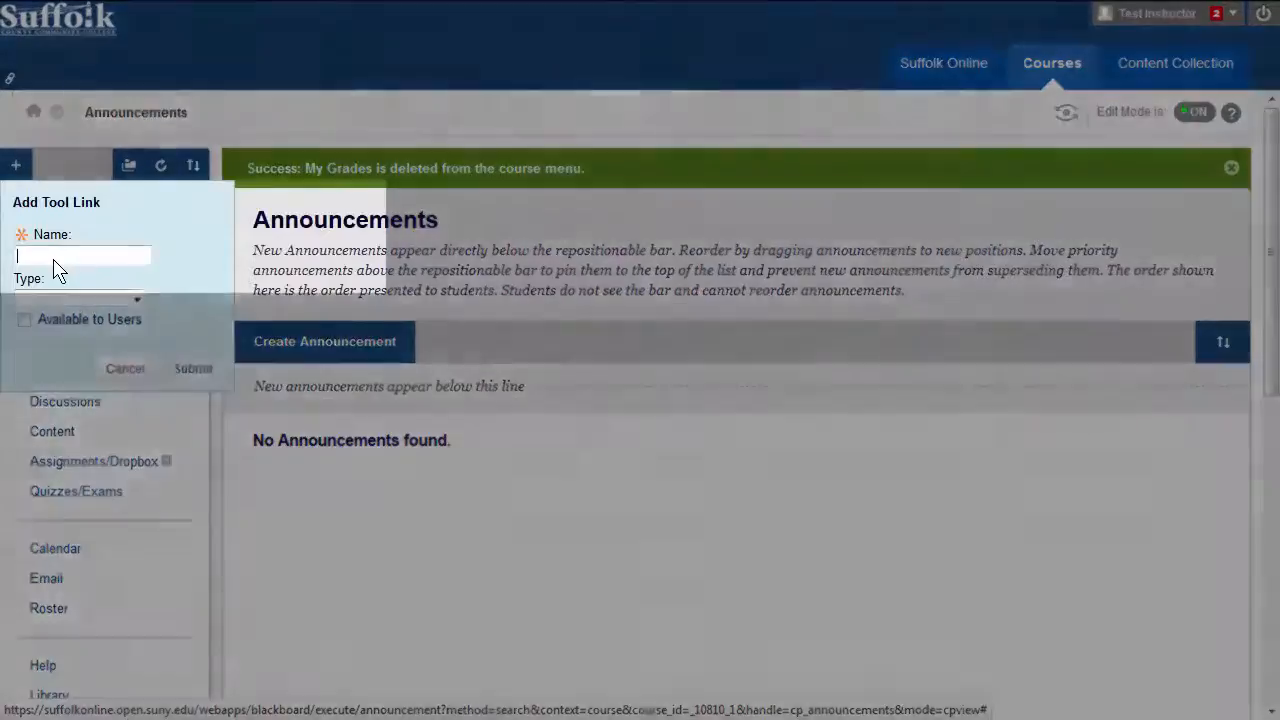
{"action": "type", "text": "M"}
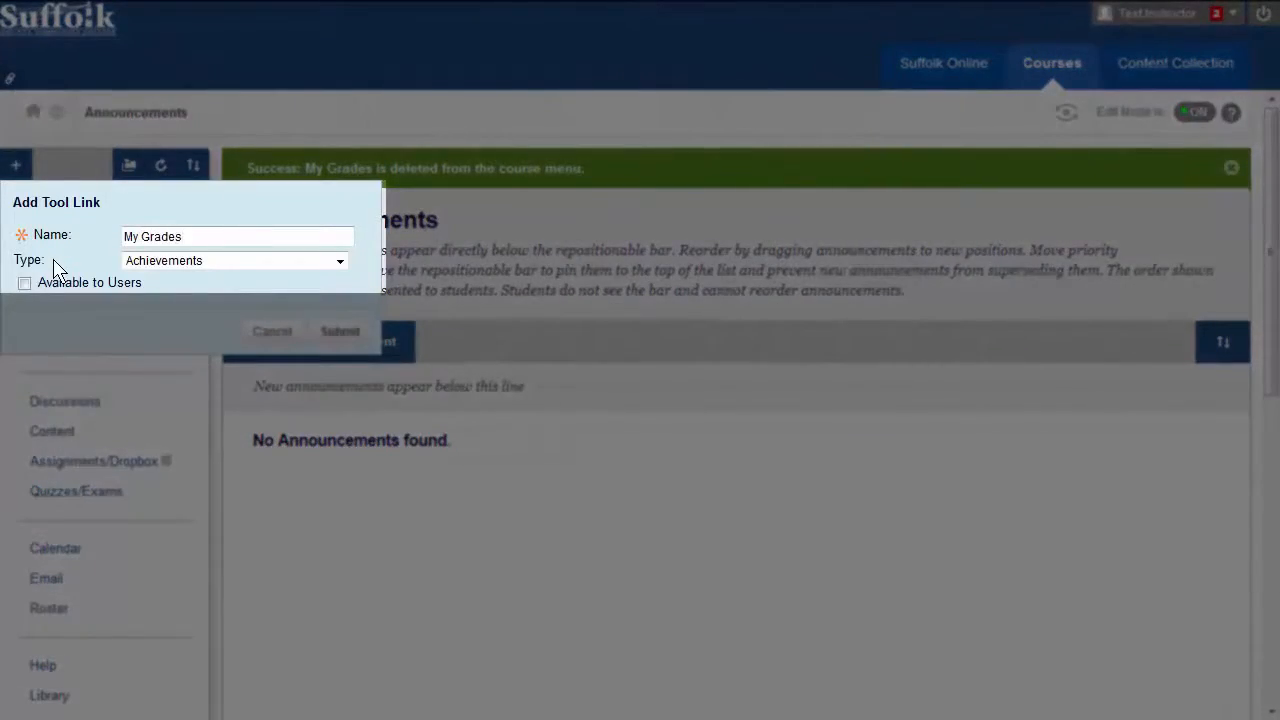
{"action": "type", "text": "y Grades"}
{"action": "left_click", "coordinate": [254, 264]}
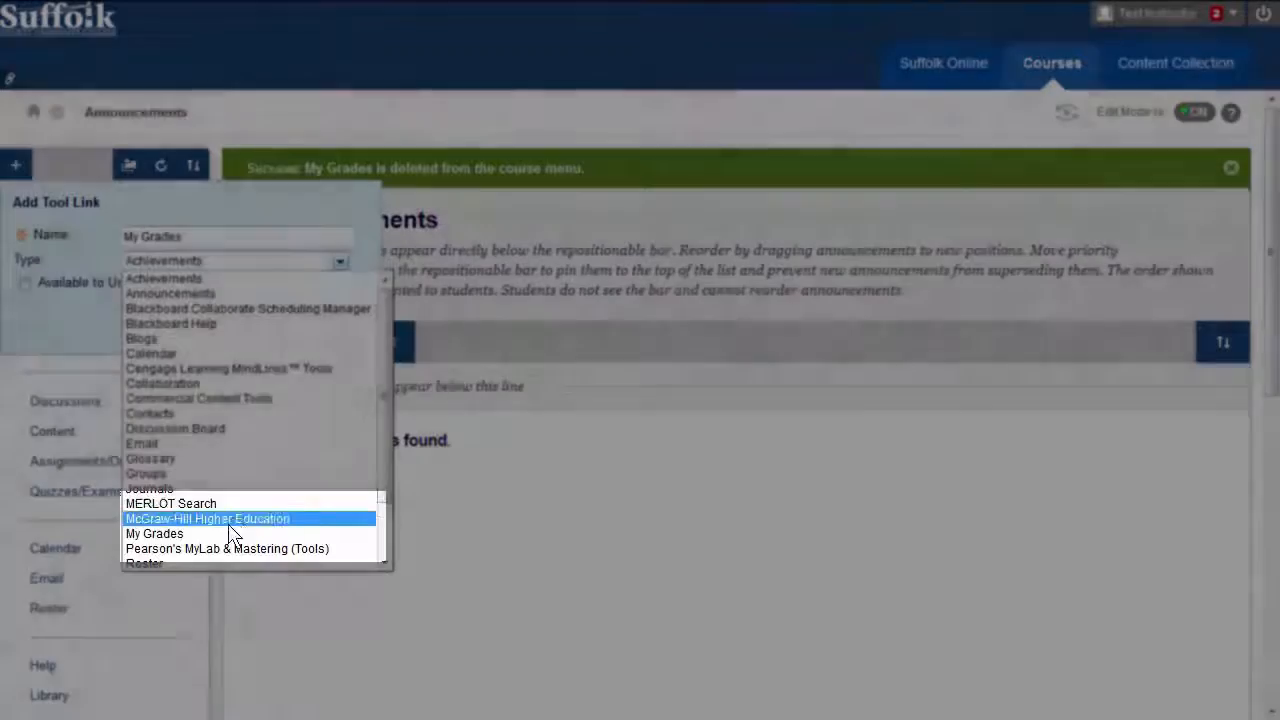
{"action": "left_click", "coordinate": [229, 533]}
{"action": "left_click", "coordinate": [24, 282]}
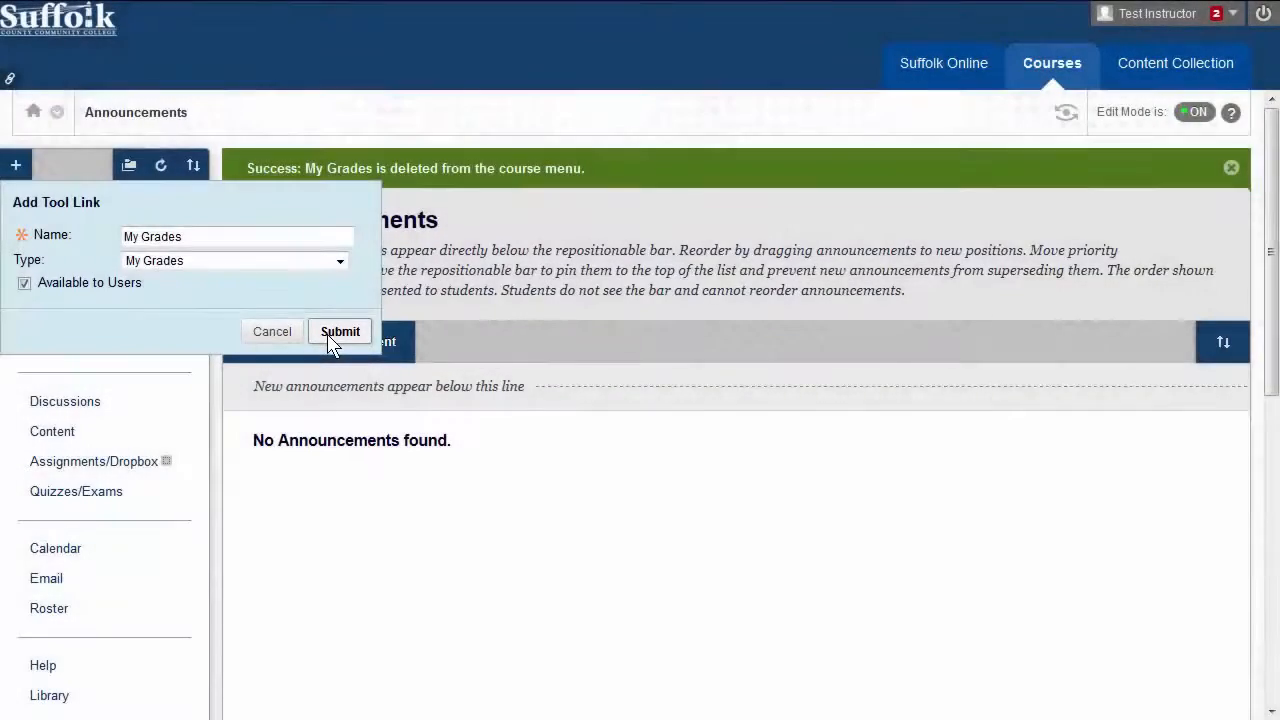
{"action": "left_click", "coordinate": [330, 334]}
- Move the My Grades link in the course menu to directly below Quizzes/Exams
{"action": "scroll", "coordinate": [330, 340], "scroll_direction": "down", "scroll_amount": 2}
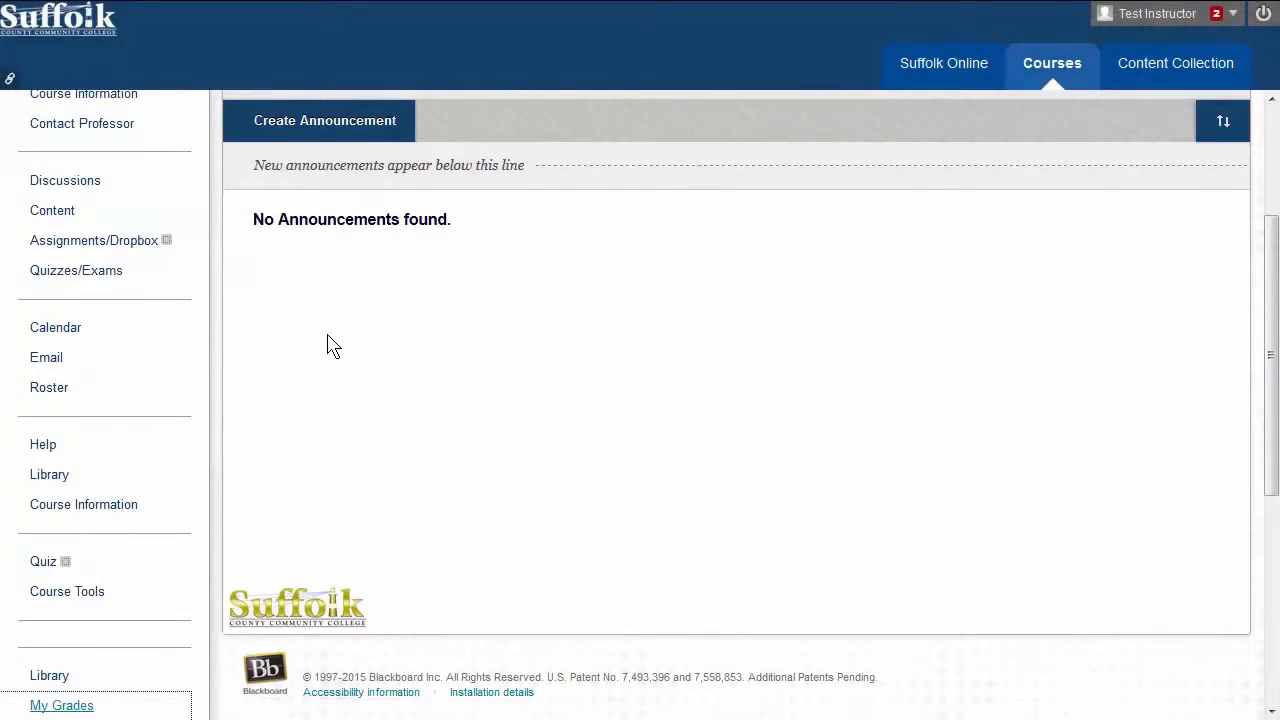
{"action": "scroll", "coordinate": [206, 610], "scroll_direction": "down", "scroll_amount": 1}
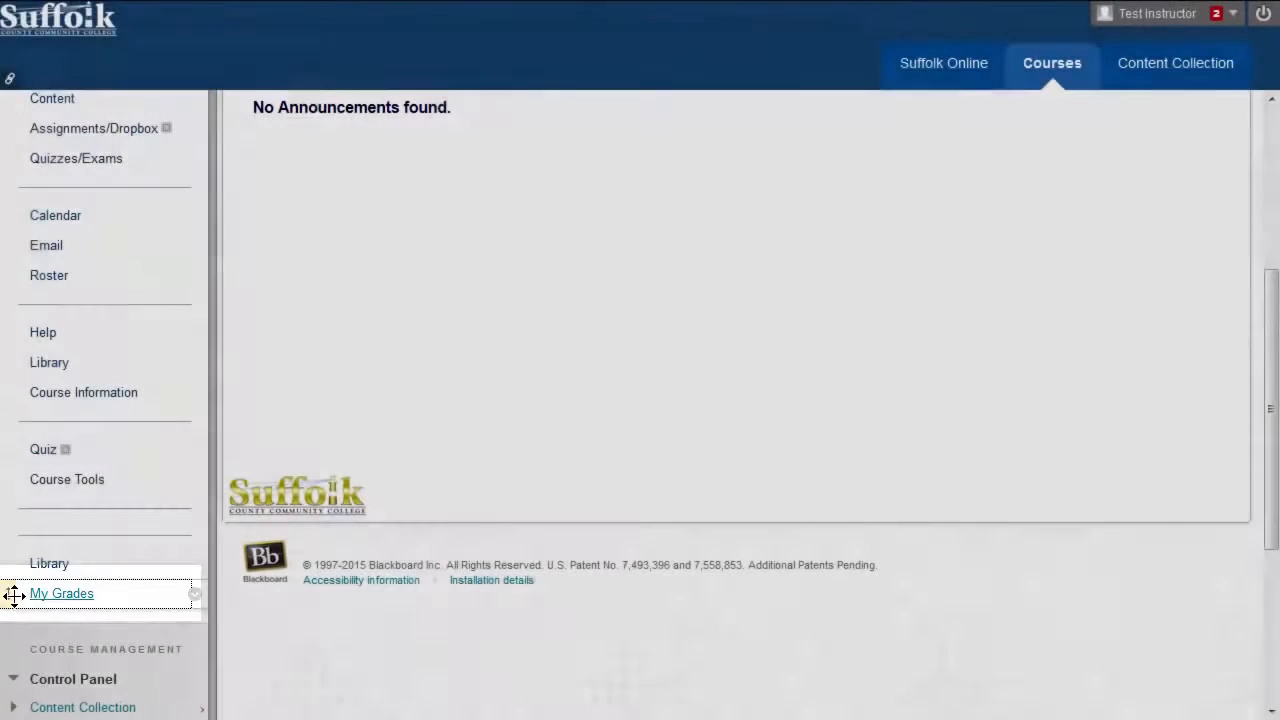
{"action": "left_click_drag", "start_coordinate": [11, 594], "coordinate": [40, 194]}
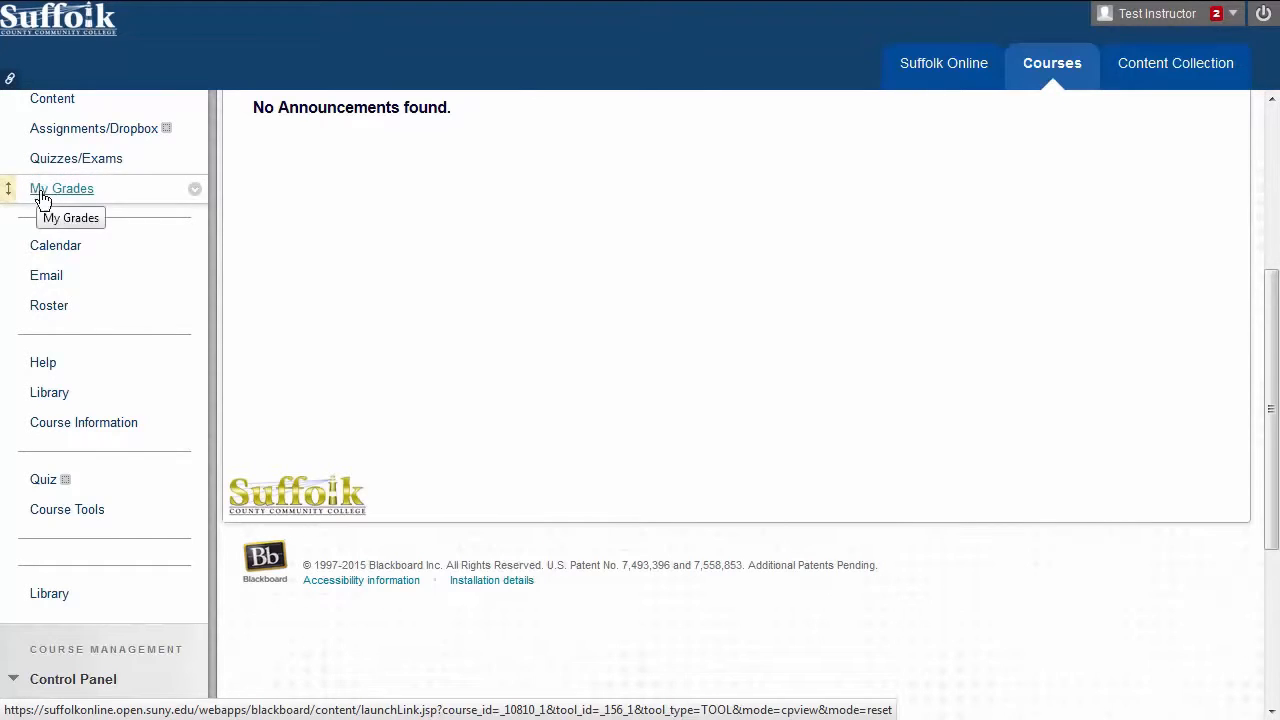